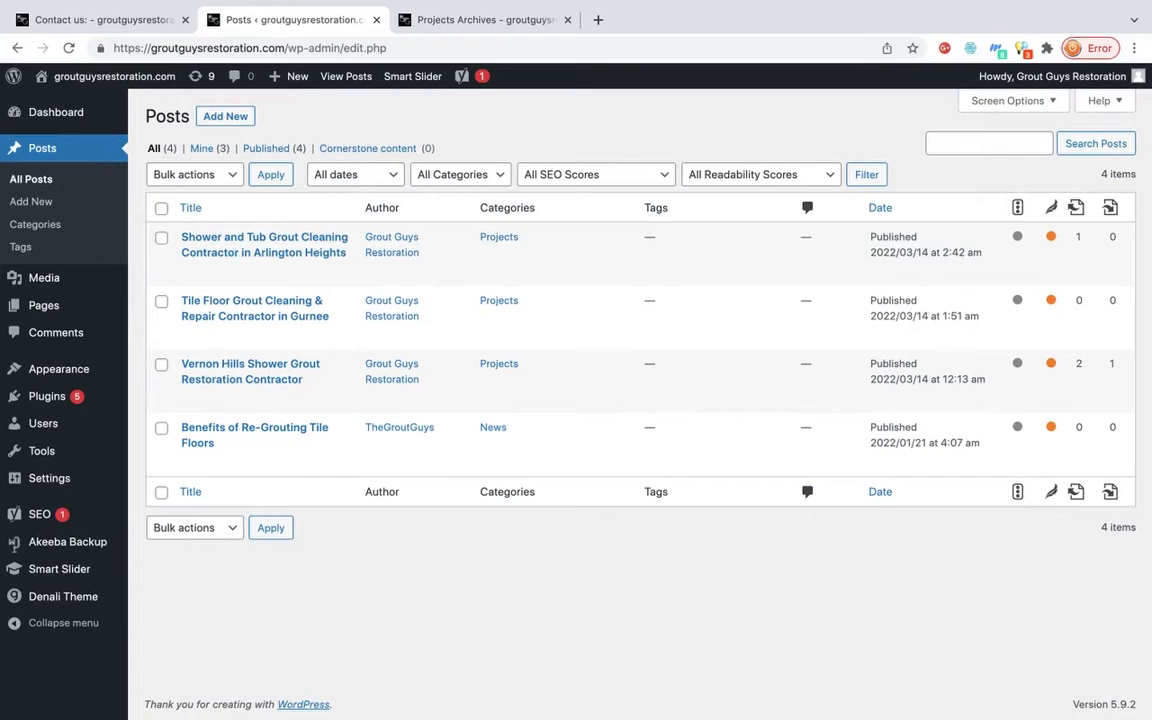
# Open the "Vernon Hills Shower Grout Restoration Contractor" post for editing and copy its entire body content.
pyautogui.click(250, 364)
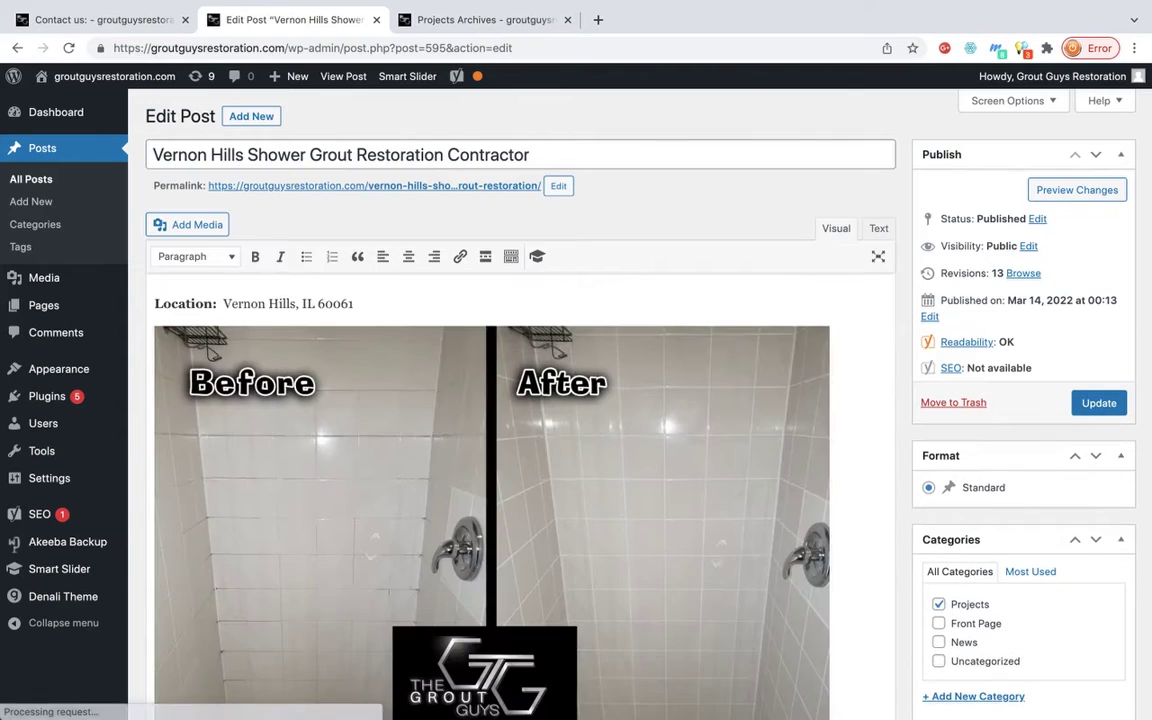
pyautogui.scroll(-5, 520, 400)
pyautogui.scroll(-3, 520, 400)
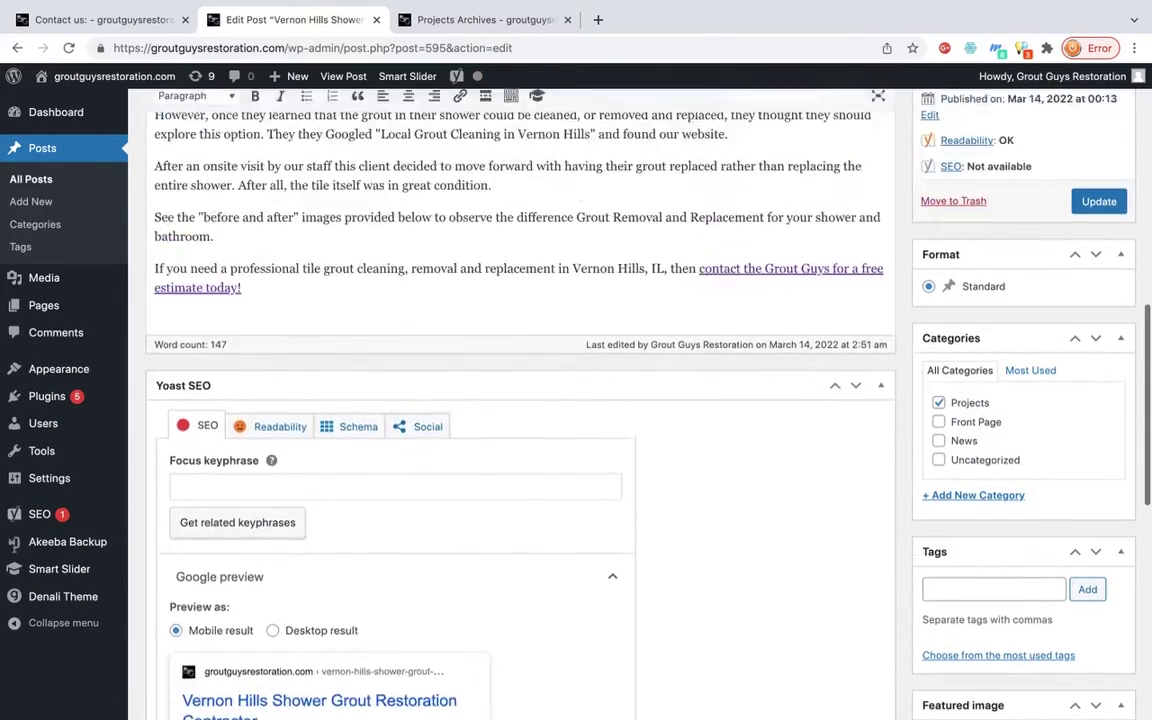
pyautogui.scroll(7, 520, 400)
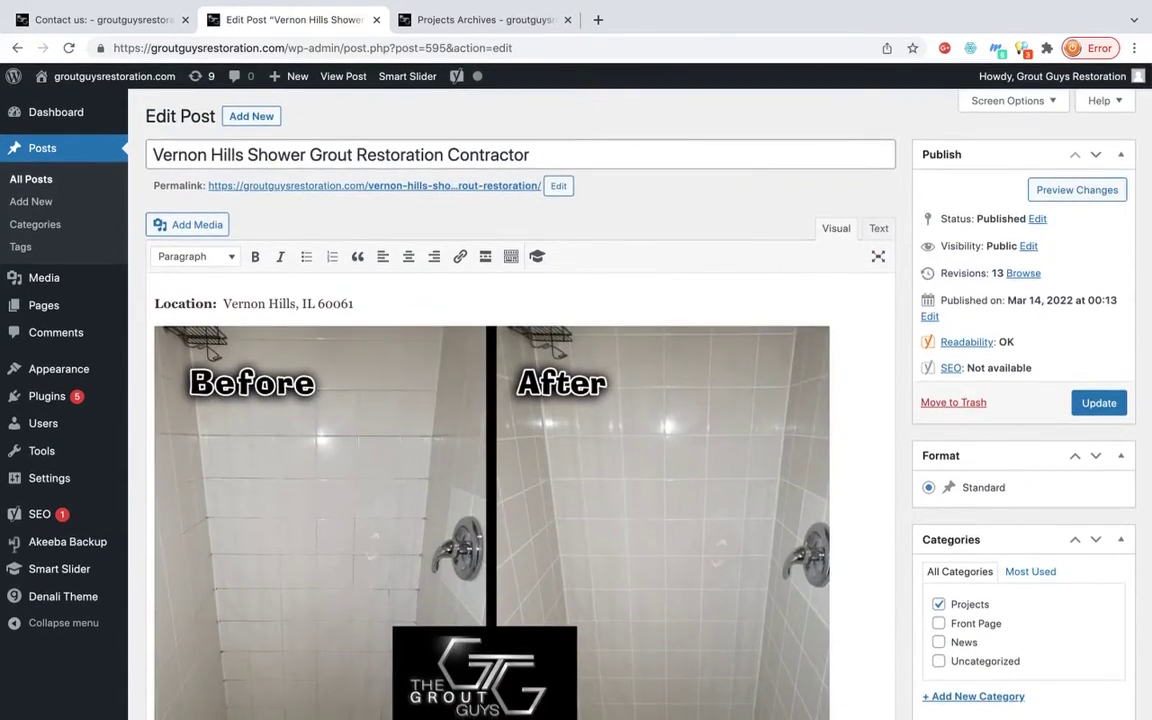
pyautogui.scroll(-1, 520, 400)
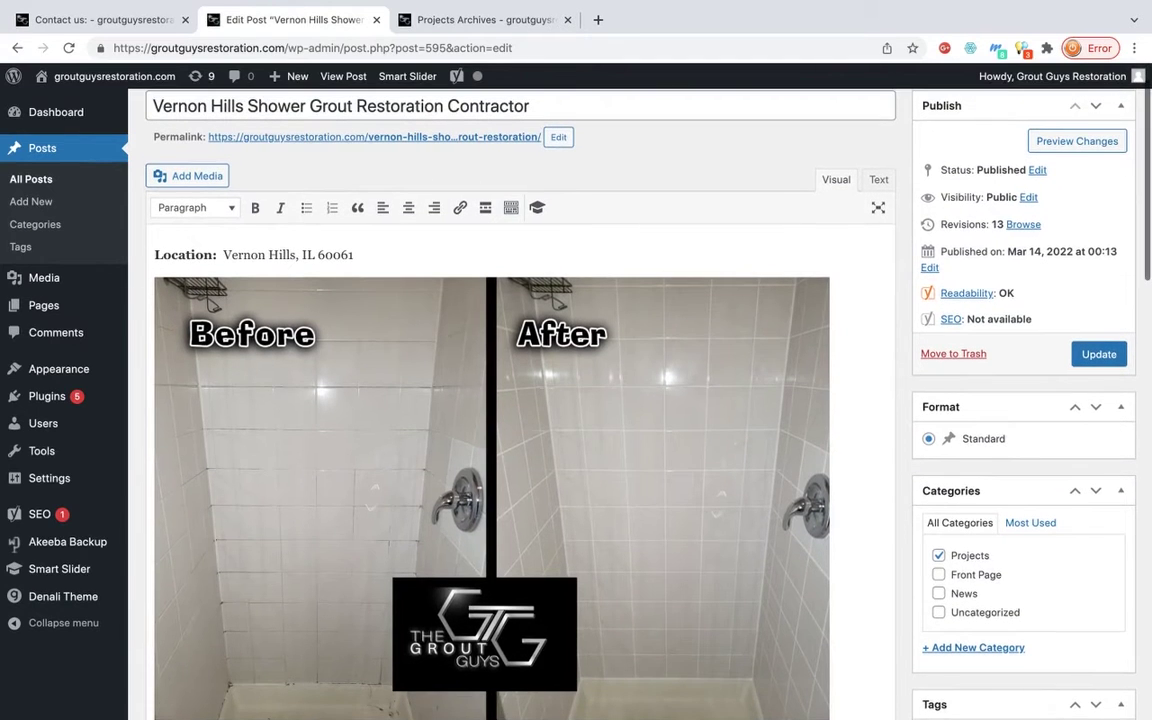
pyautogui.scroll(1, 520, 400)
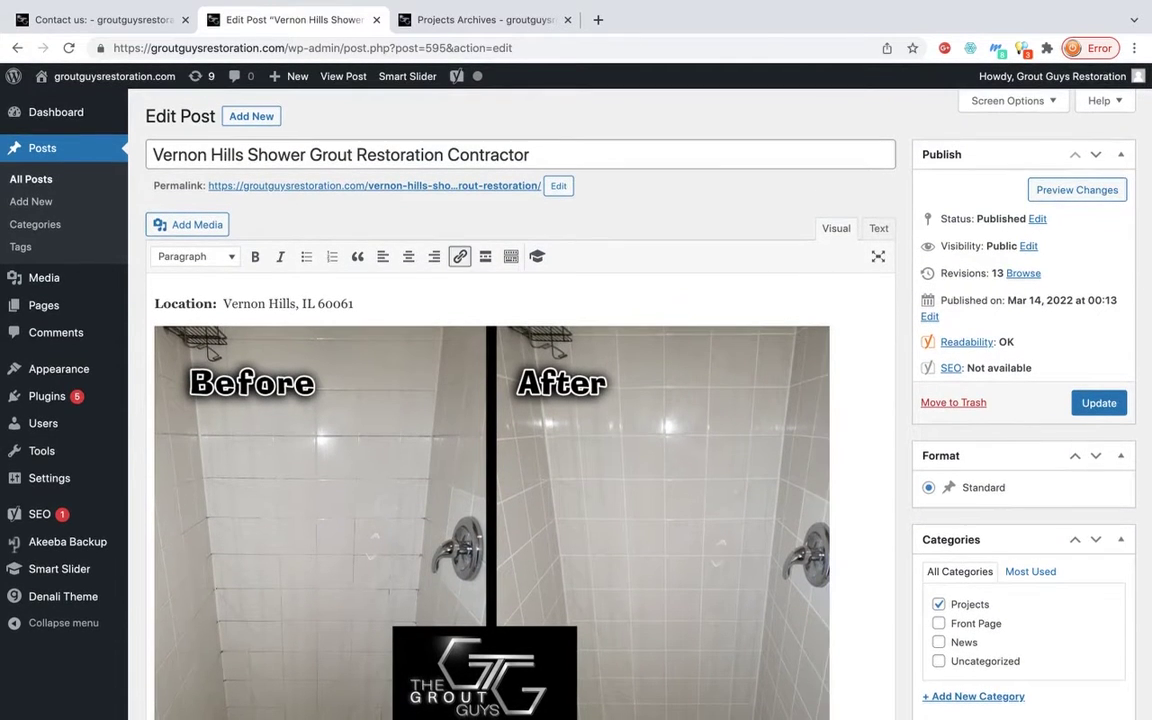
pyautogui.hotkey('ctrl', 'a')
pyautogui.press('super+c')
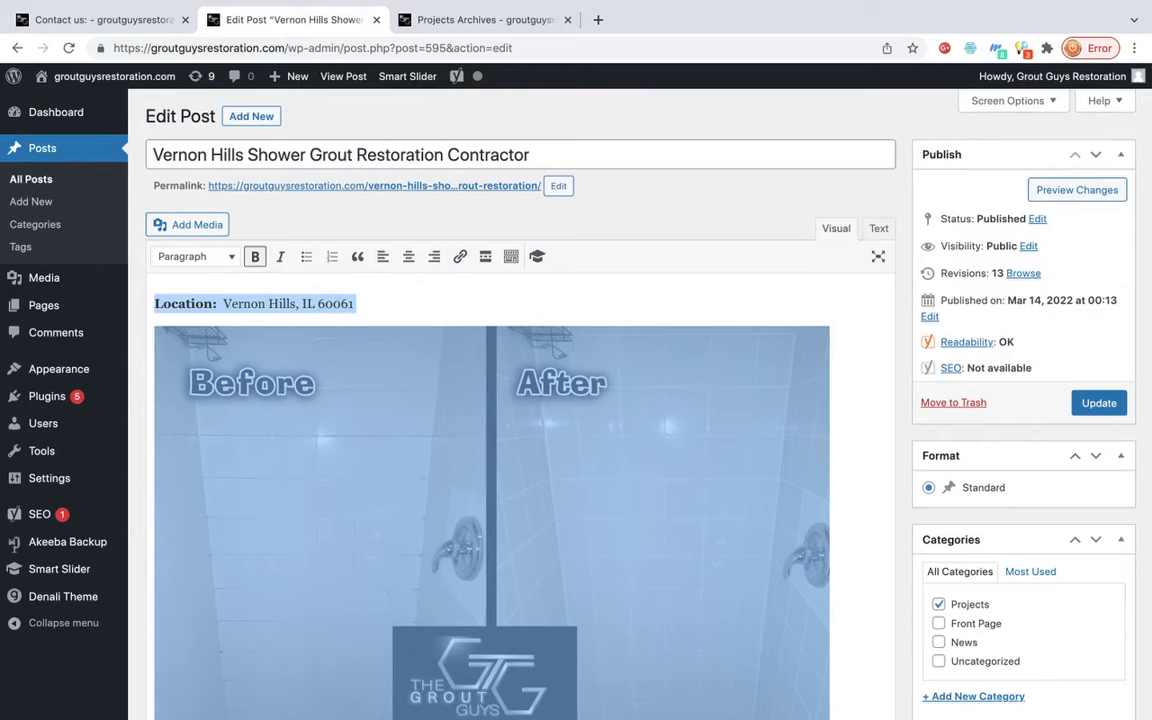
pyautogui.scroll(-7, 512, 400)
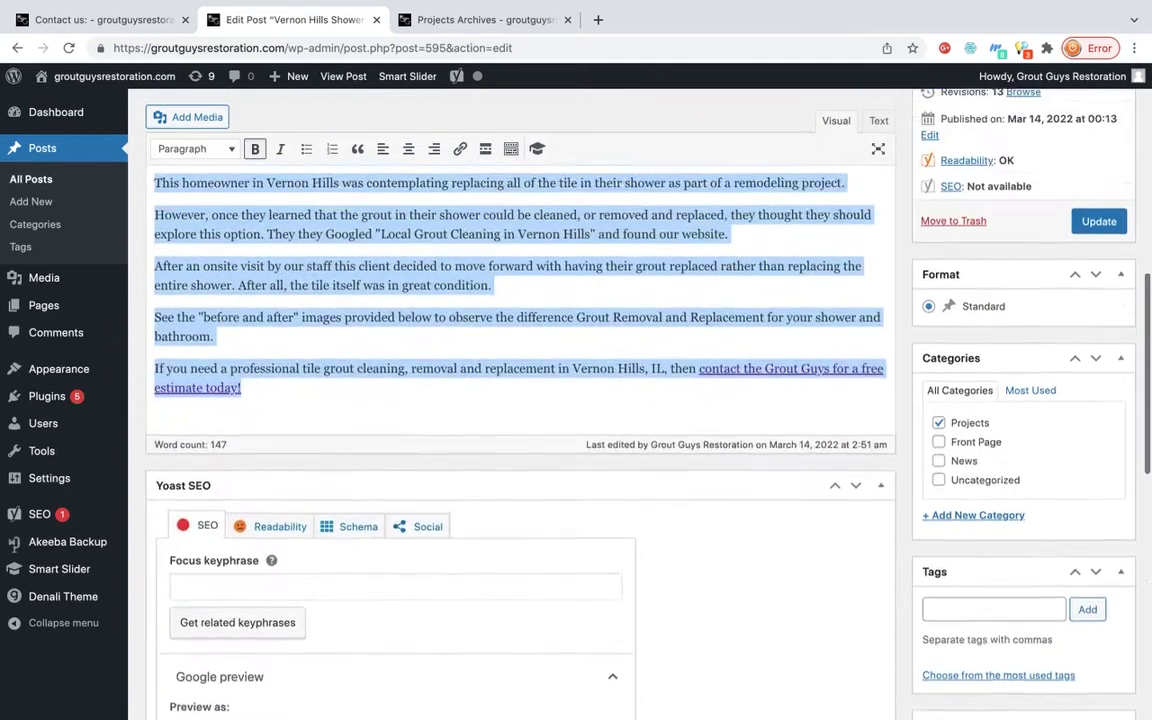
pyautogui.scroll(4, 512, 400)
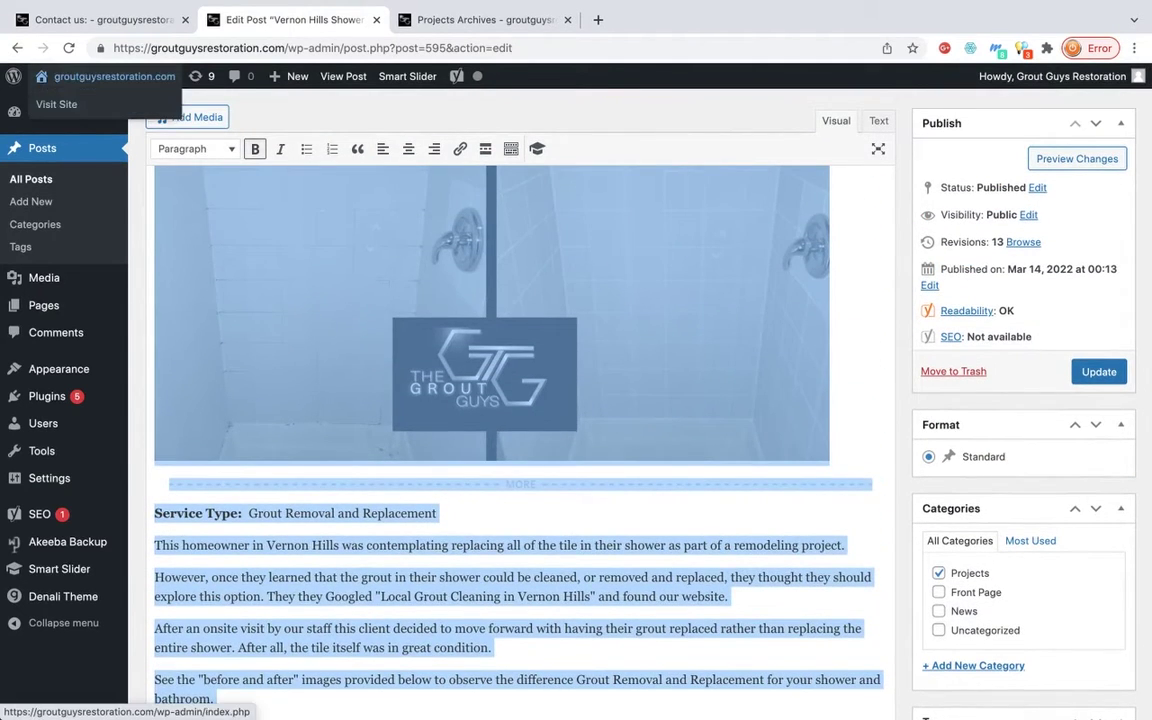
# Create a new post and paste the copied Vernon Hills content into its body.
pyautogui.click(31, 180)
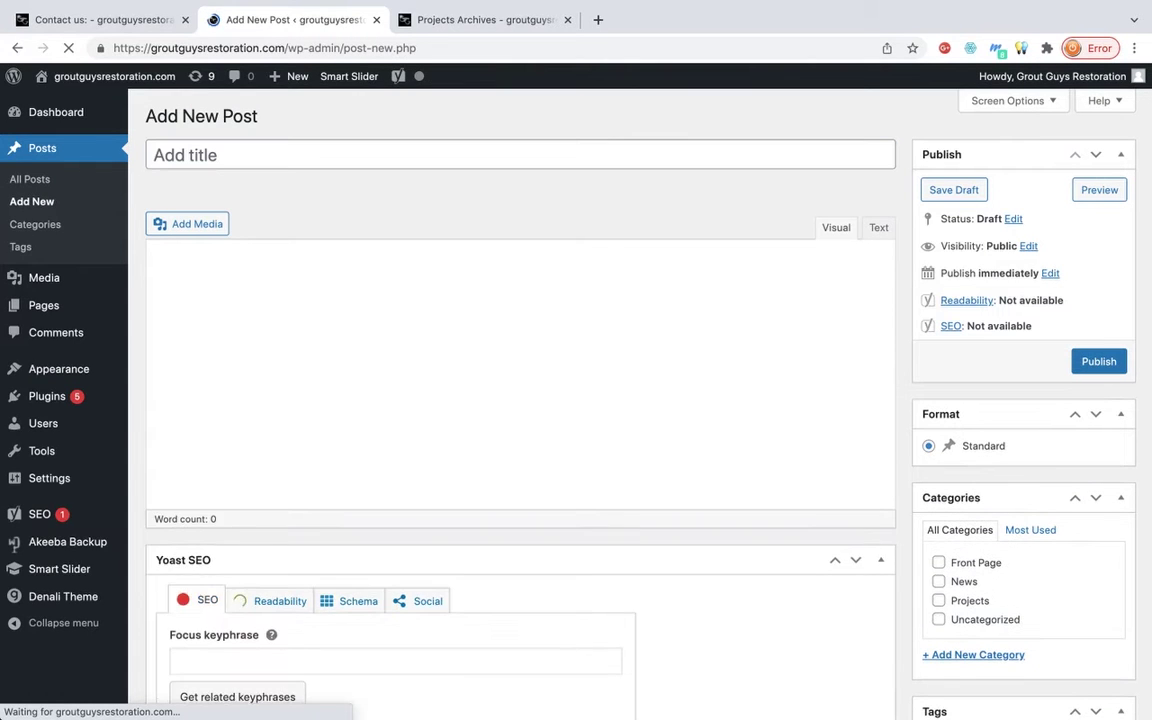
pyautogui.press('super+v')
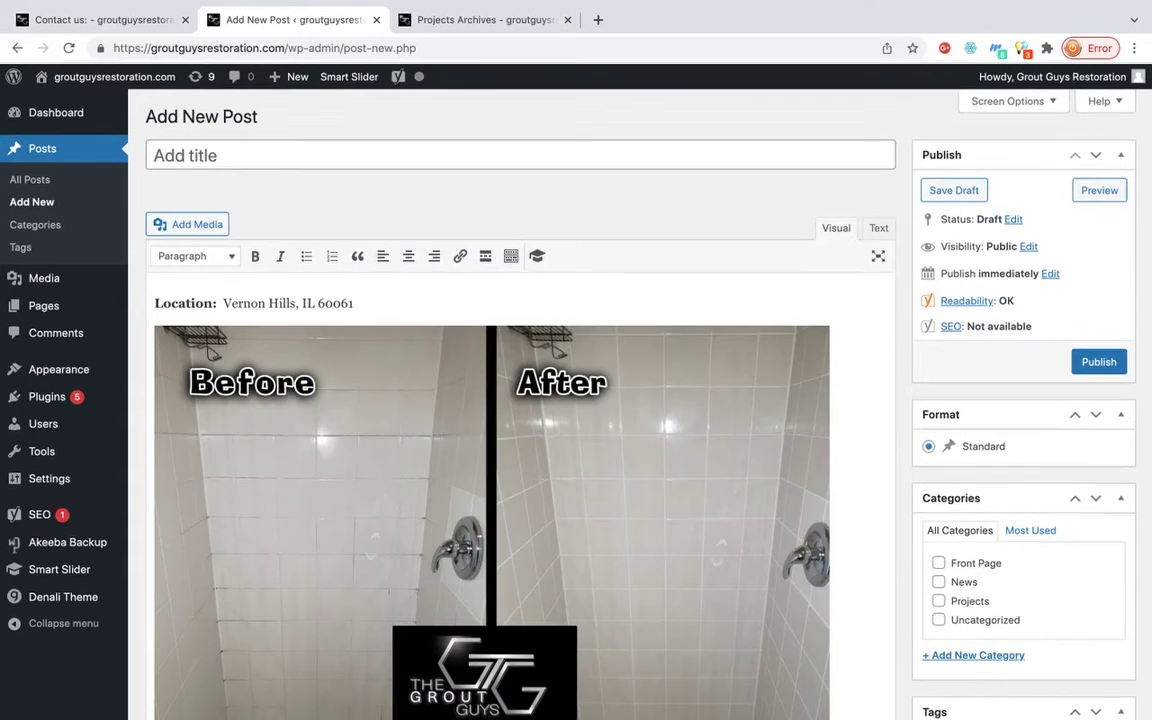
pyautogui.scroll(-2, 512, 400)
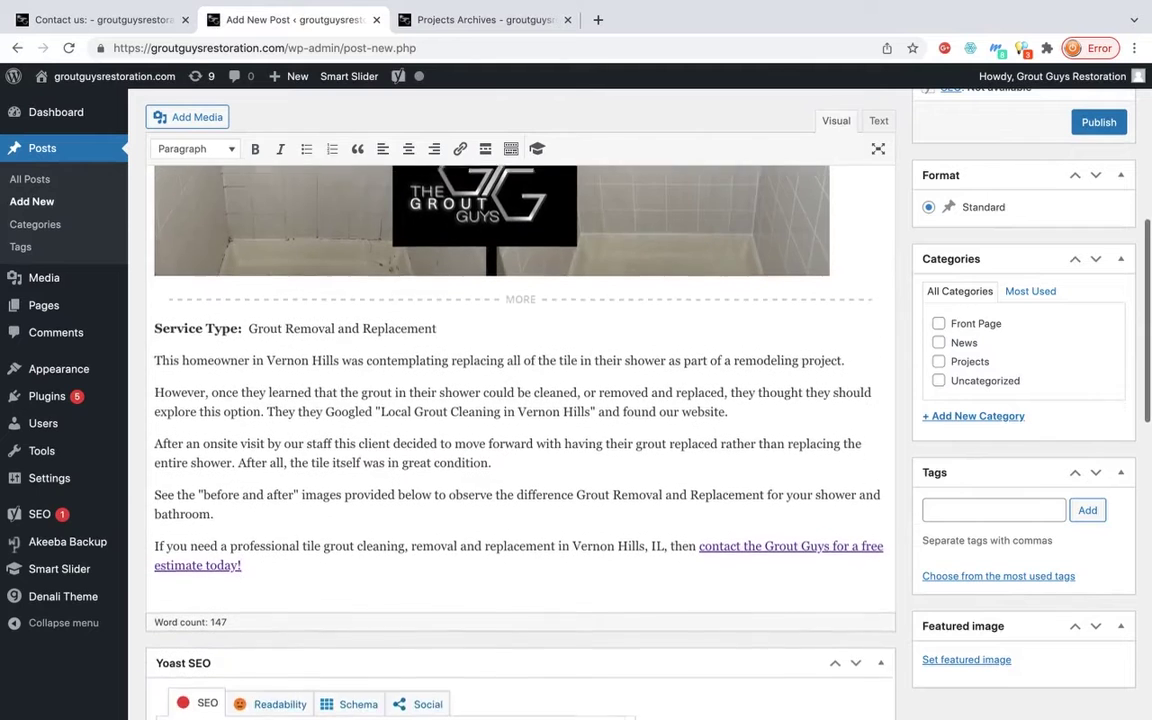
pyautogui.scroll(6, 512, 400)
pyautogui.scroll(2, 512, 400)
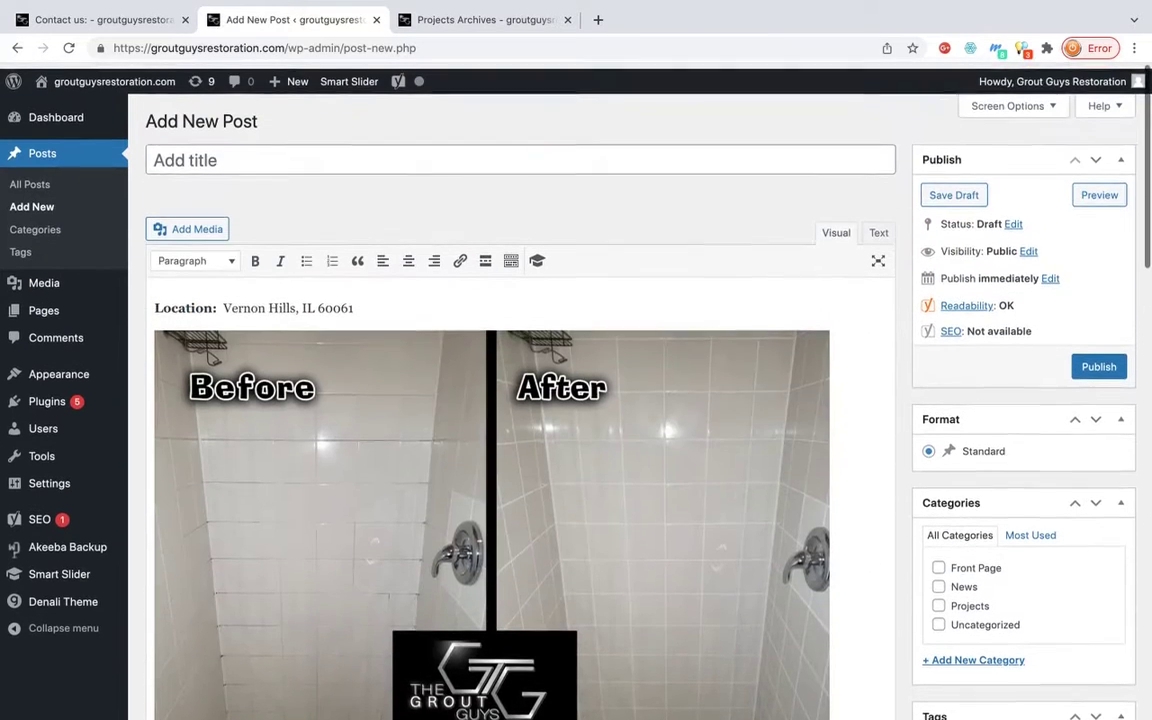
# Delete the before-and-after shower image from the new post and upload LAKEFOREST-Before-After-Grout-Restore.jpg to the media library.
pyautogui.click(372, 424)
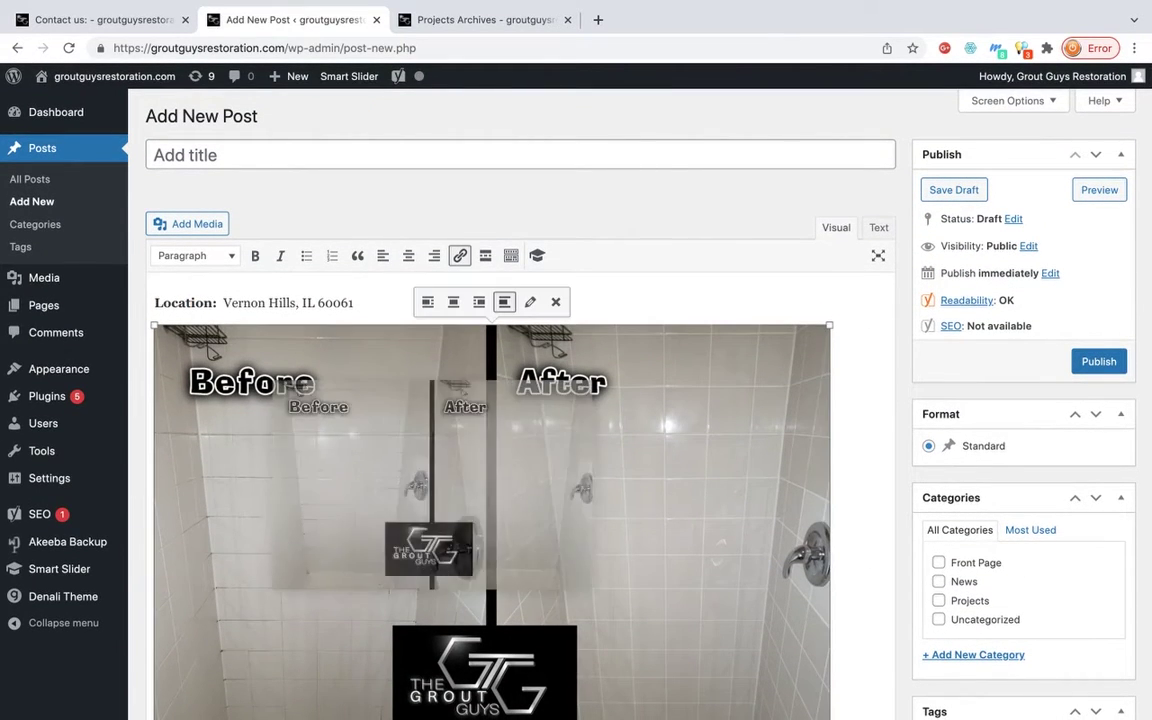
pyautogui.press('Delete')
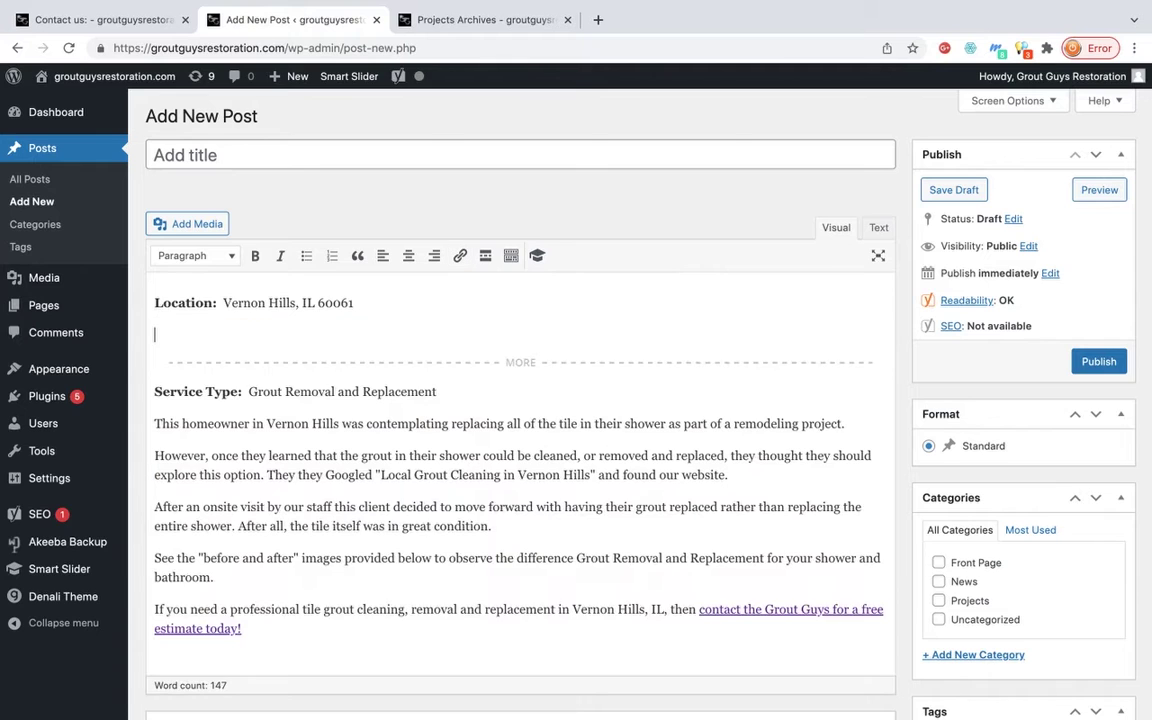
pyautogui.click(186, 223)
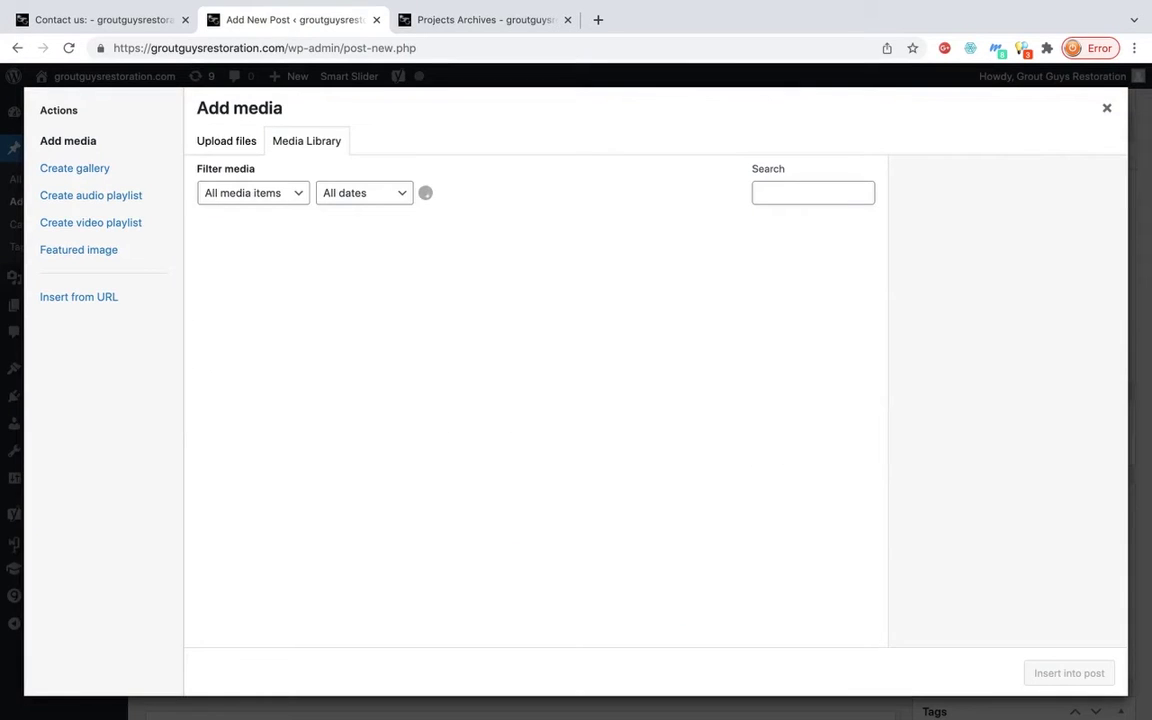
pyautogui.click(226, 141)
pyautogui.click(655, 389)
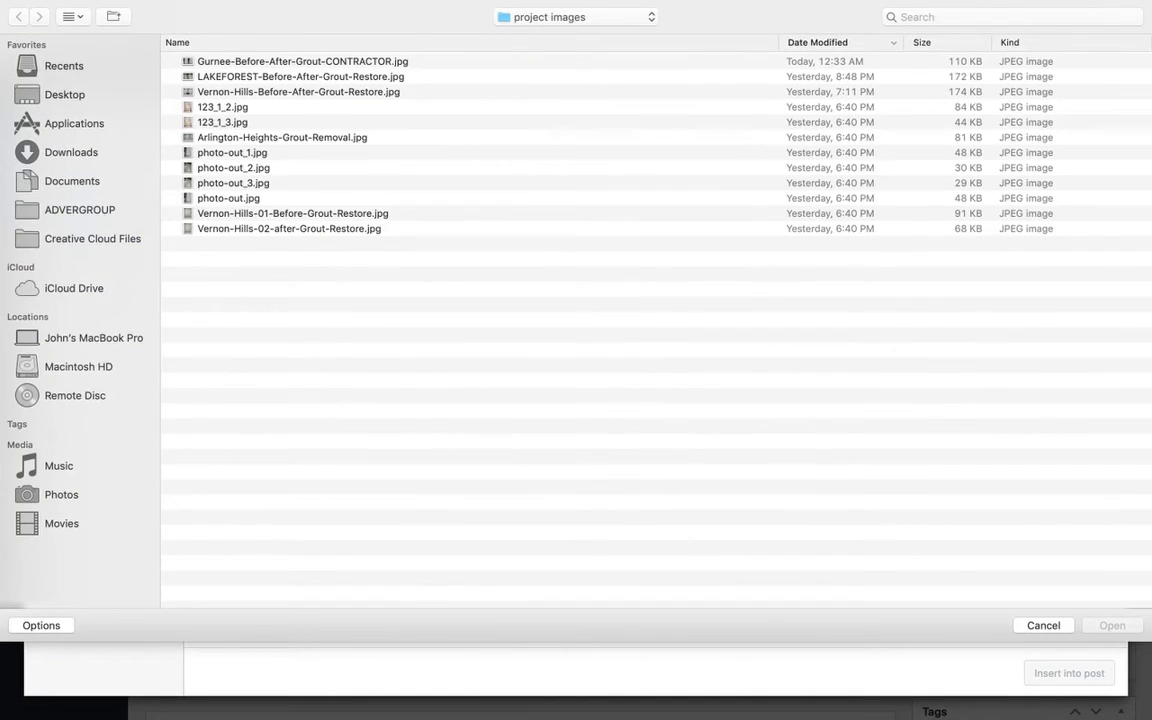
pyautogui.doubleClick(300, 76)
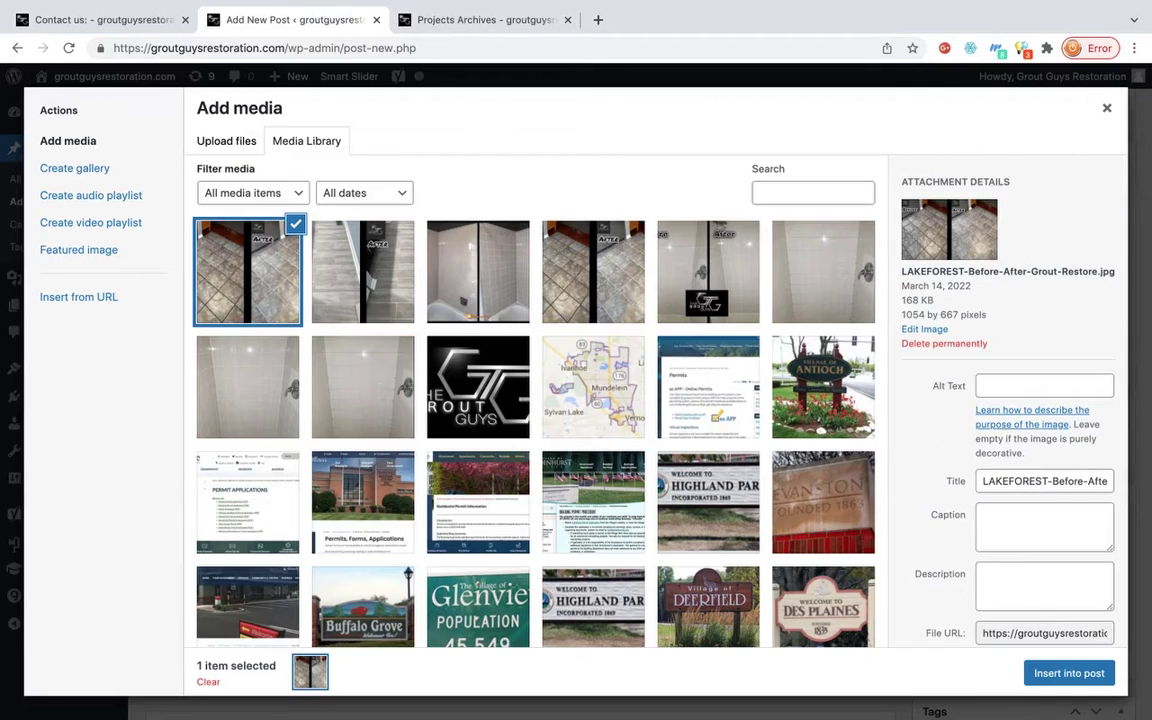
pyautogui.scroll(-5, 1010, 400)
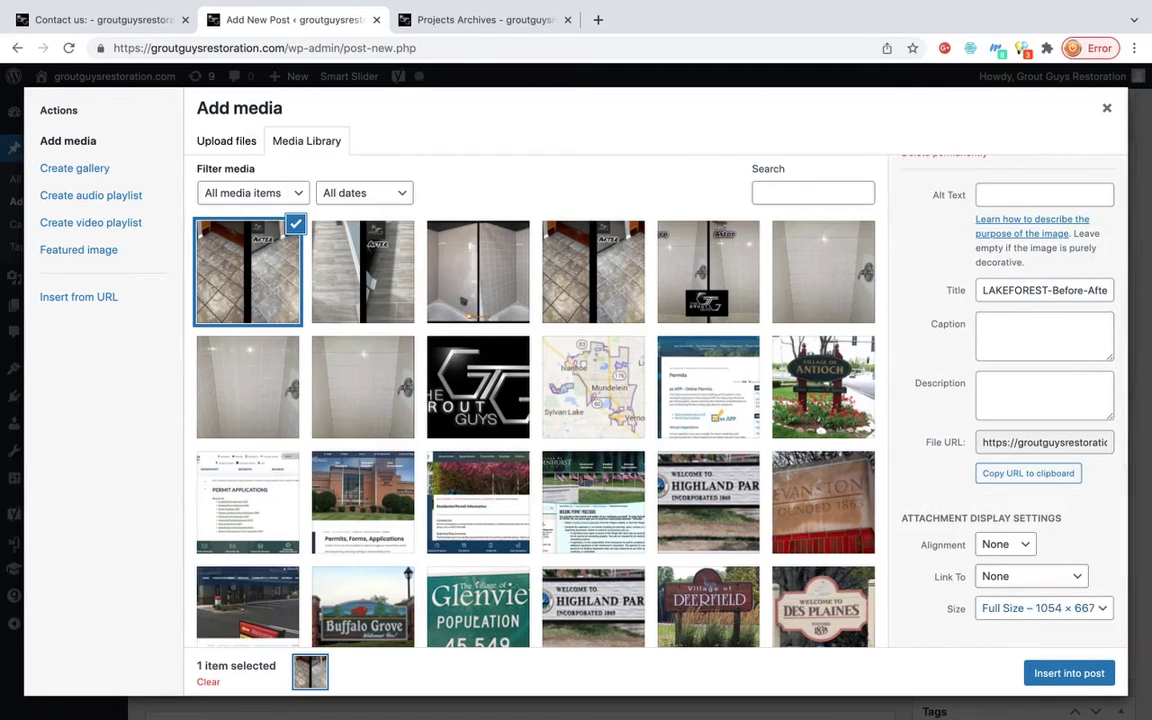
pyautogui.scroll(5, 1010, 400)
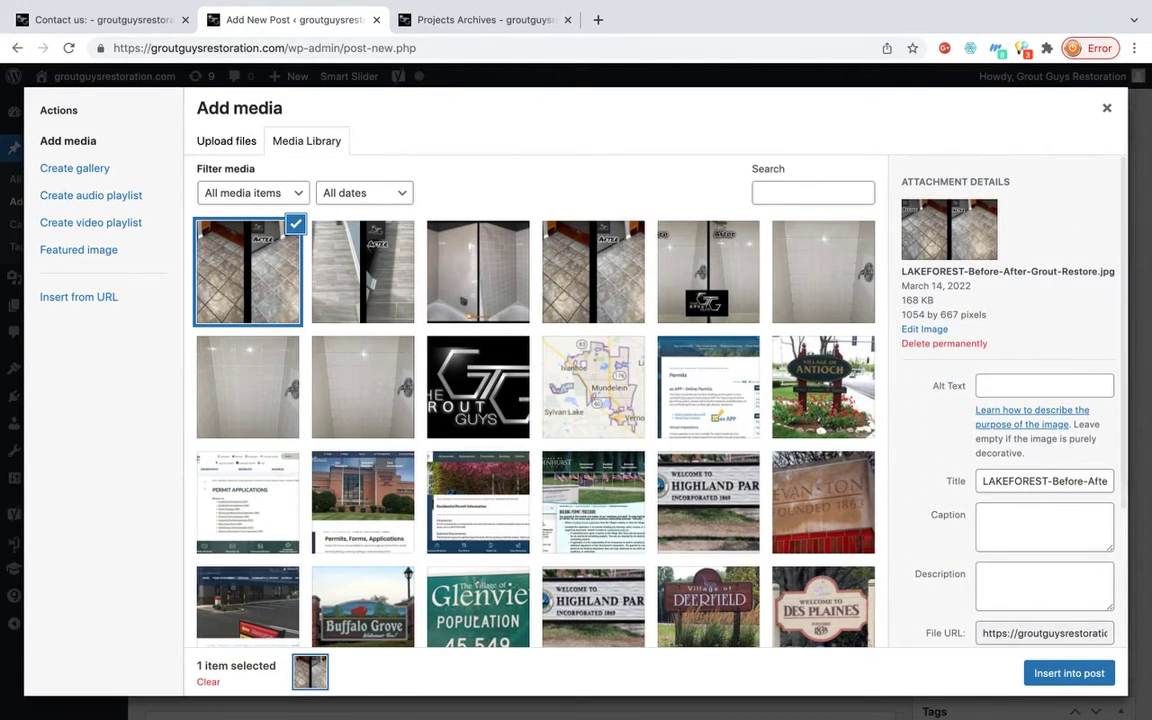
# Set the image's alt text to "Lake Forest Local Tile Grout Cleaning And Repair Contractor" and insert the image into the post.
pyautogui.click(1044, 385)
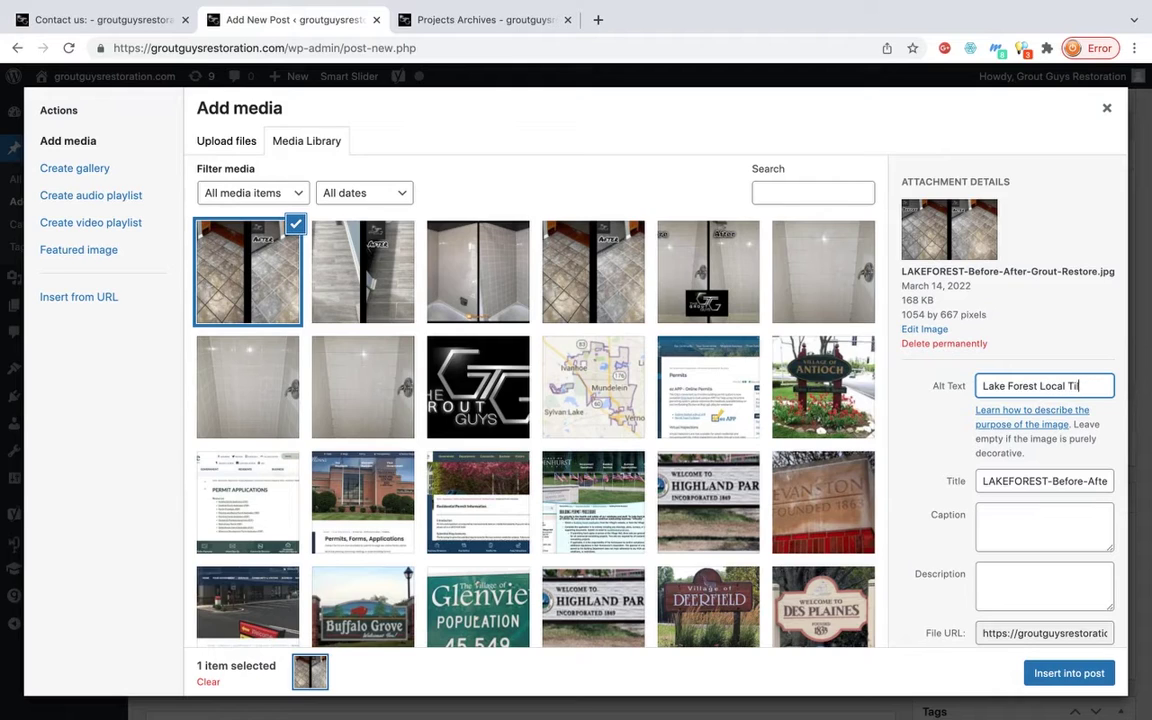
pyautogui.write('rout Cle')
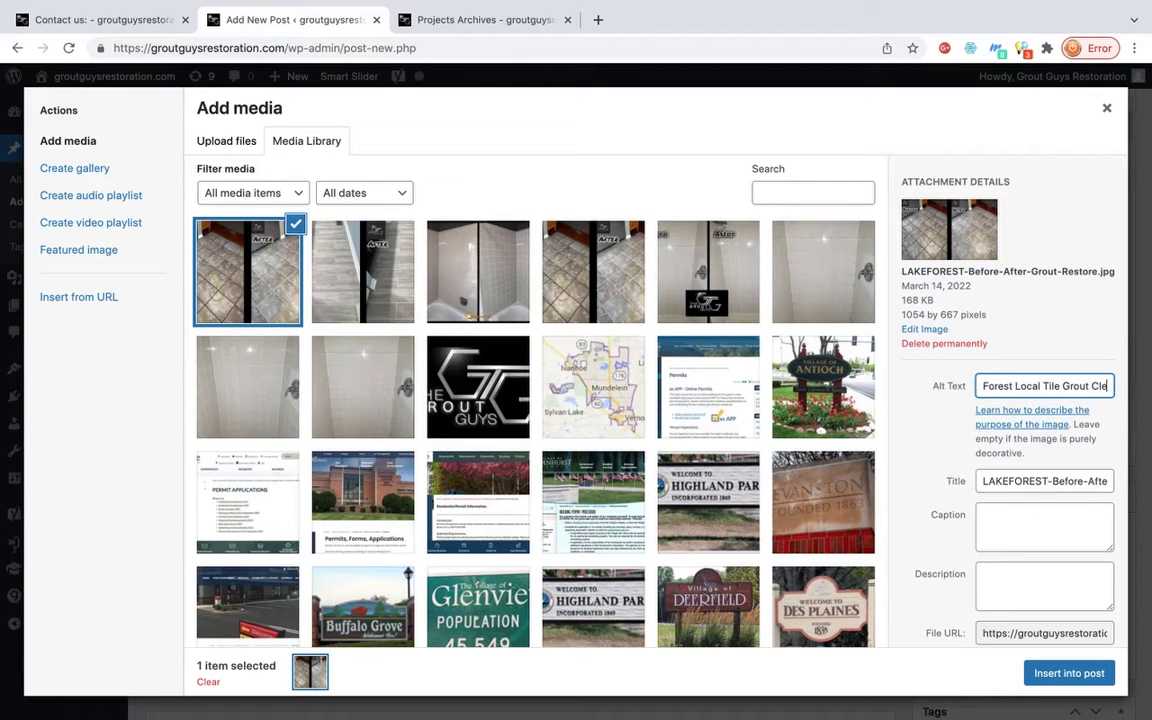
pyautogui.write('aning And')
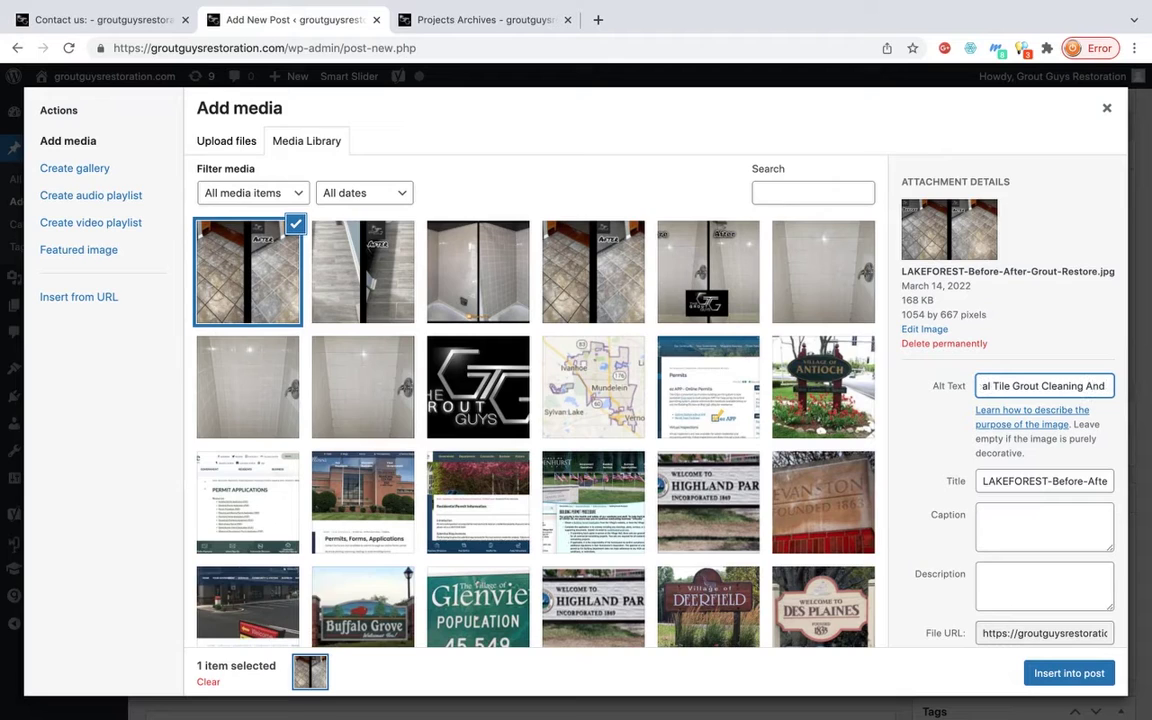
pyautogui.write(' Re')
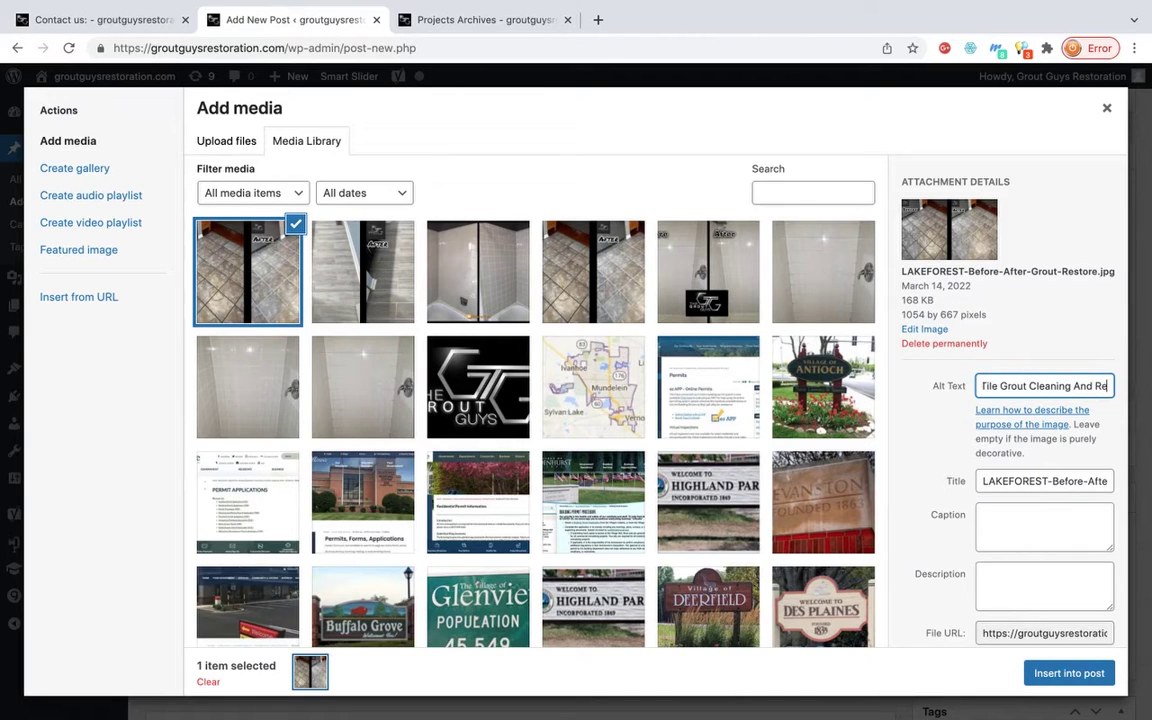
pyautogui.write('pair Contractor')
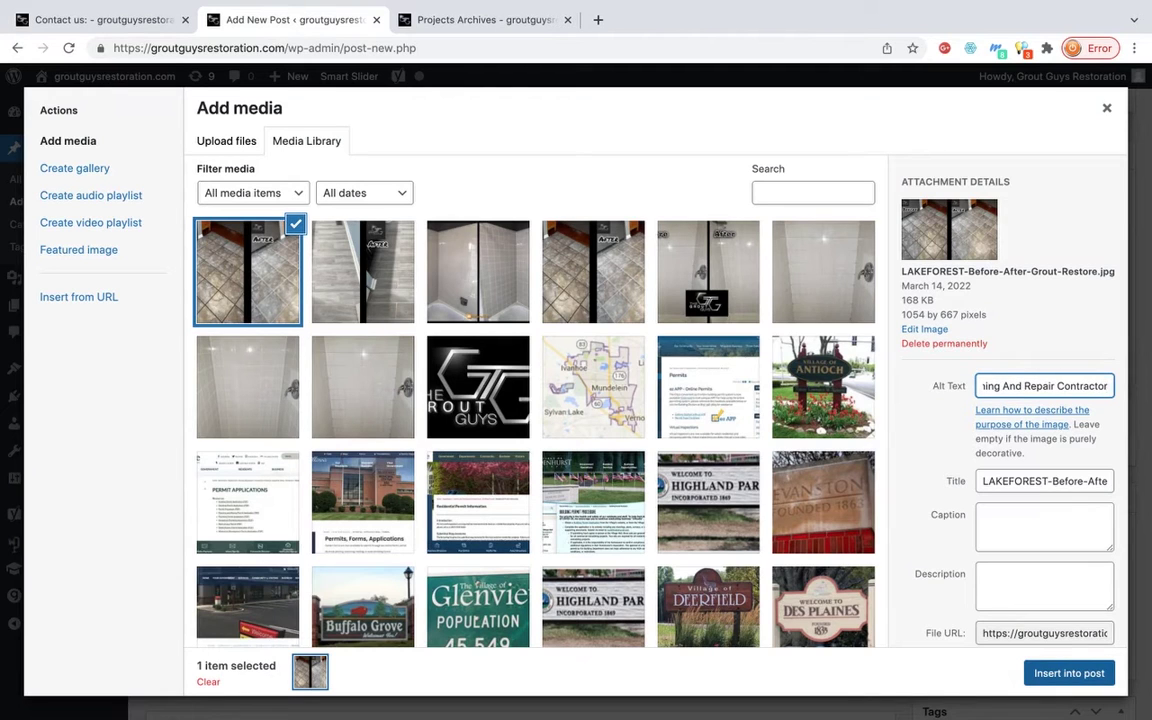
pyautogui.press('Escape')
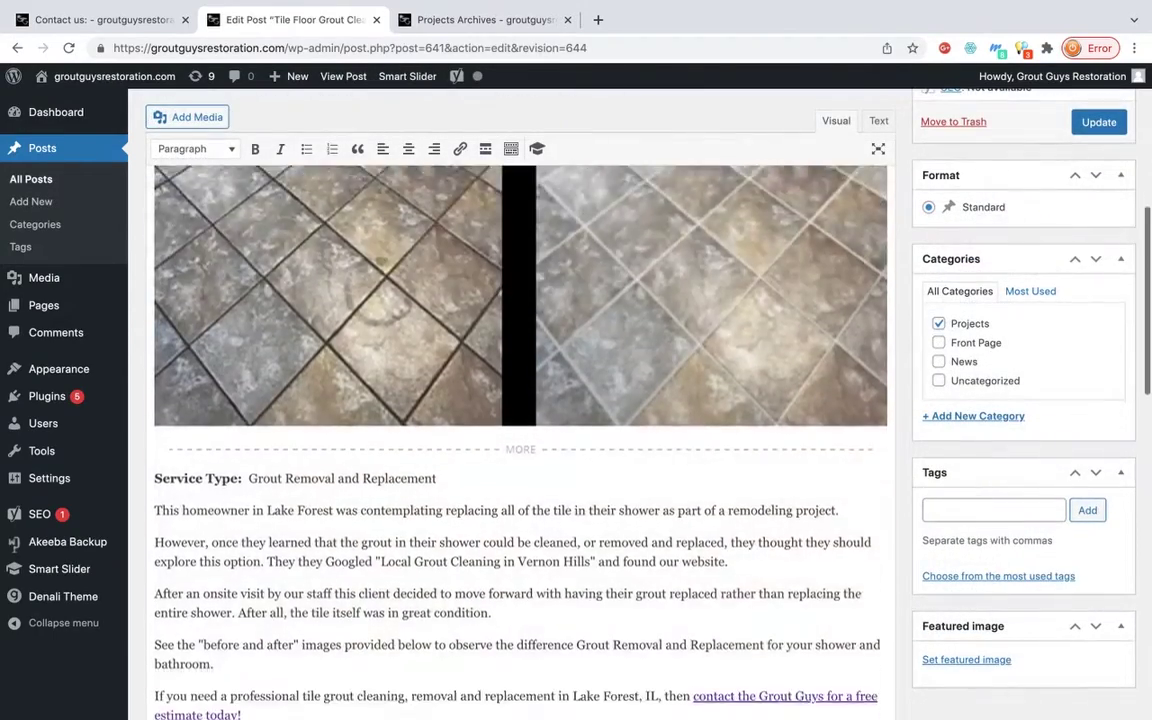
# Replace the shower project description with text about cleaning and re-grouting a Lake Forest homeowner's foyer tile floor.
pyautogui.scroll(-3, 520, 400)
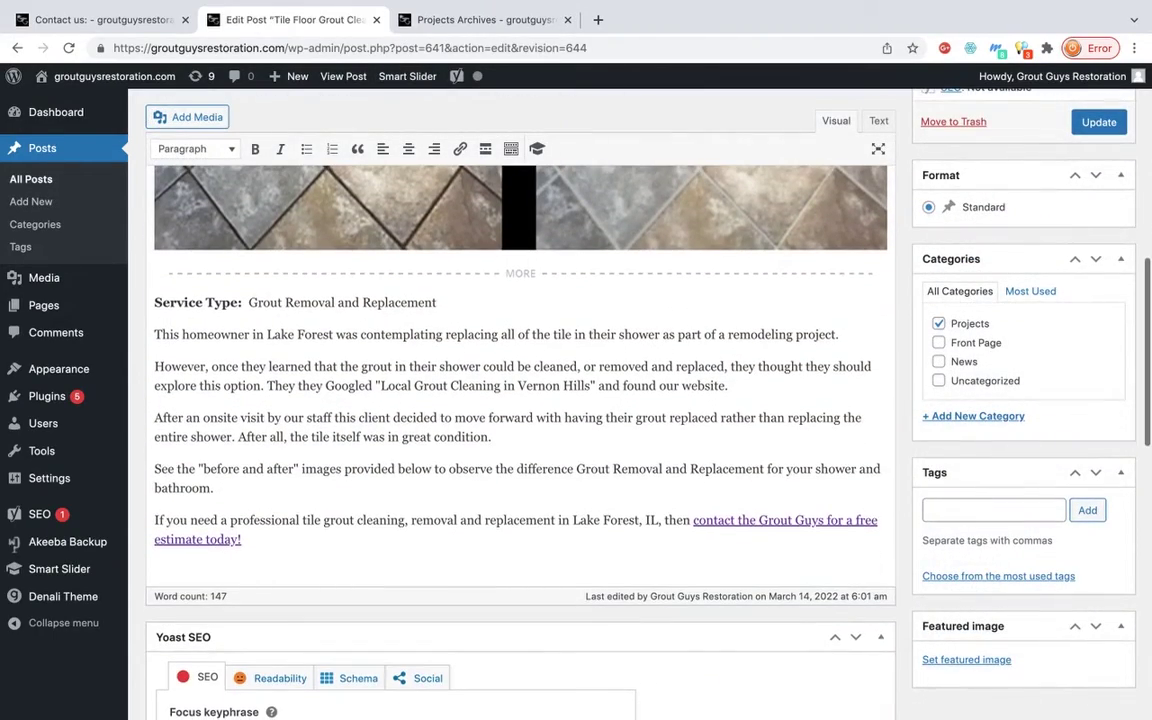
pyautogui.moveTo(241, 541); pyautogui.dragTo(154, 302)
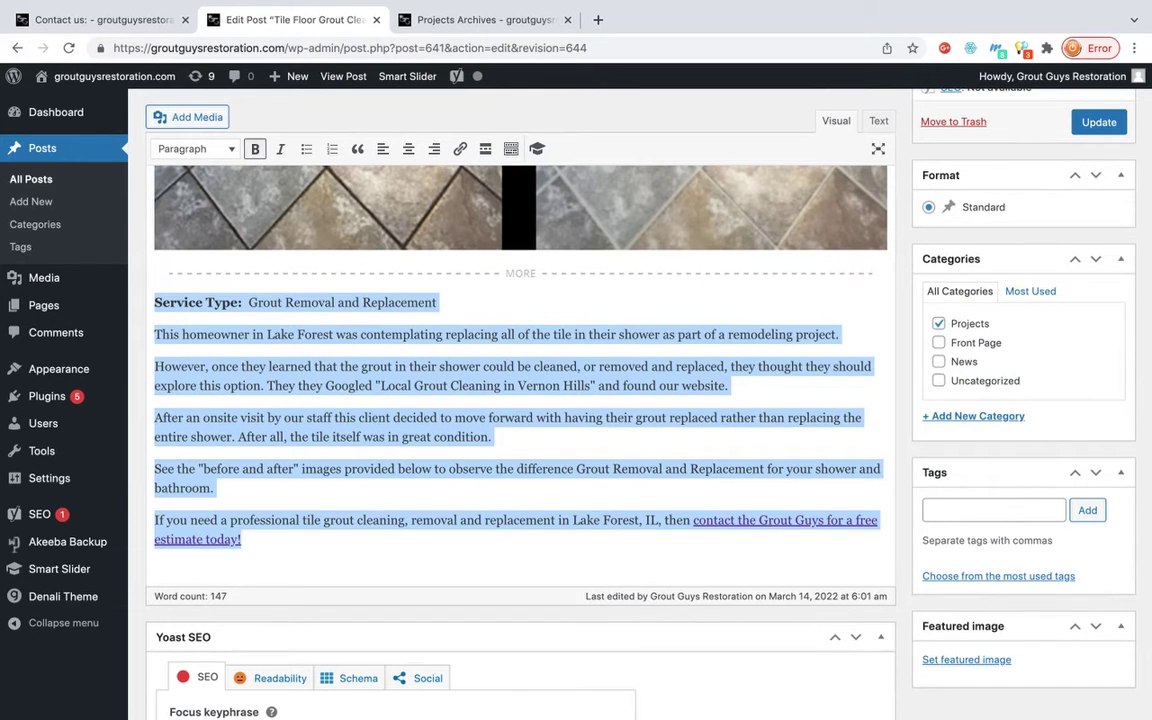
pyautogui.scroll(3, 520, 400)
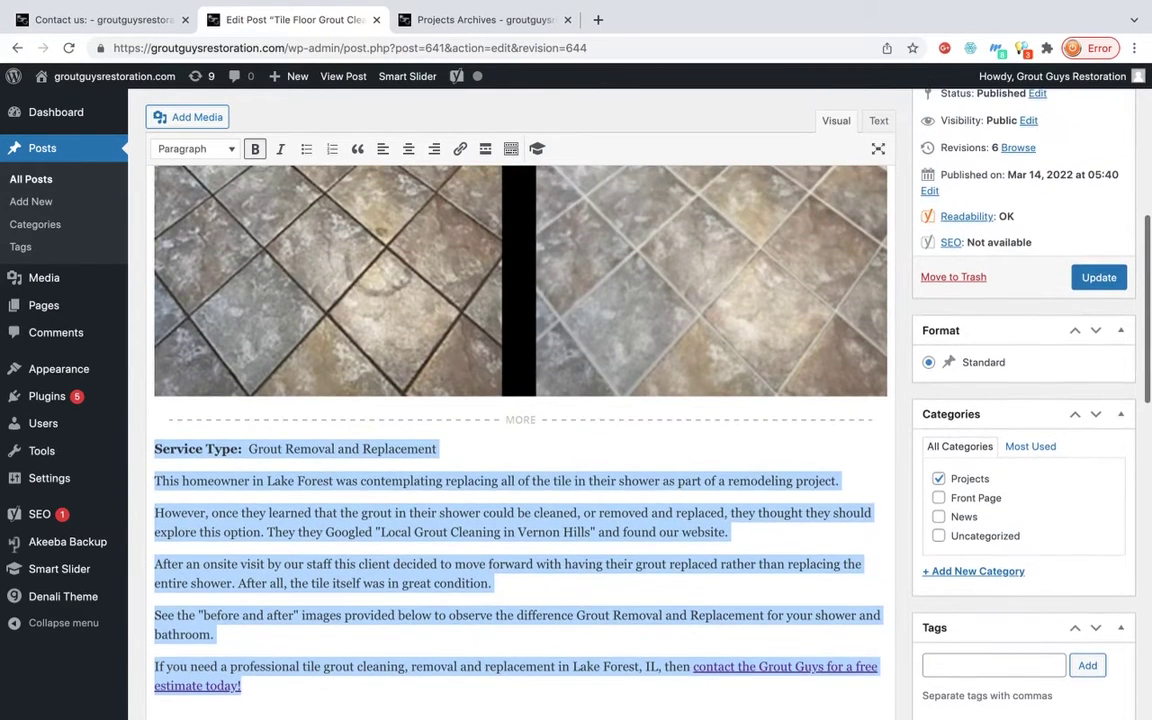
pyautogui.click(154, 512)
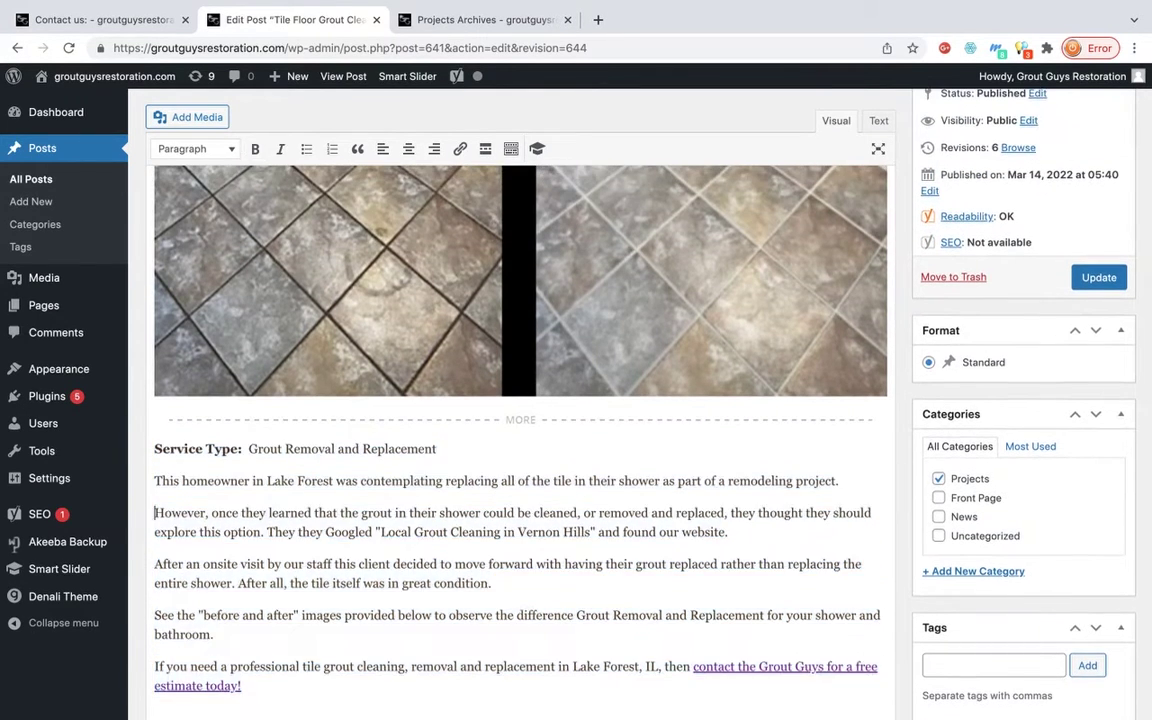
pyautogui.scroll(3, 520, 400)
pyautogui.press('super+a')
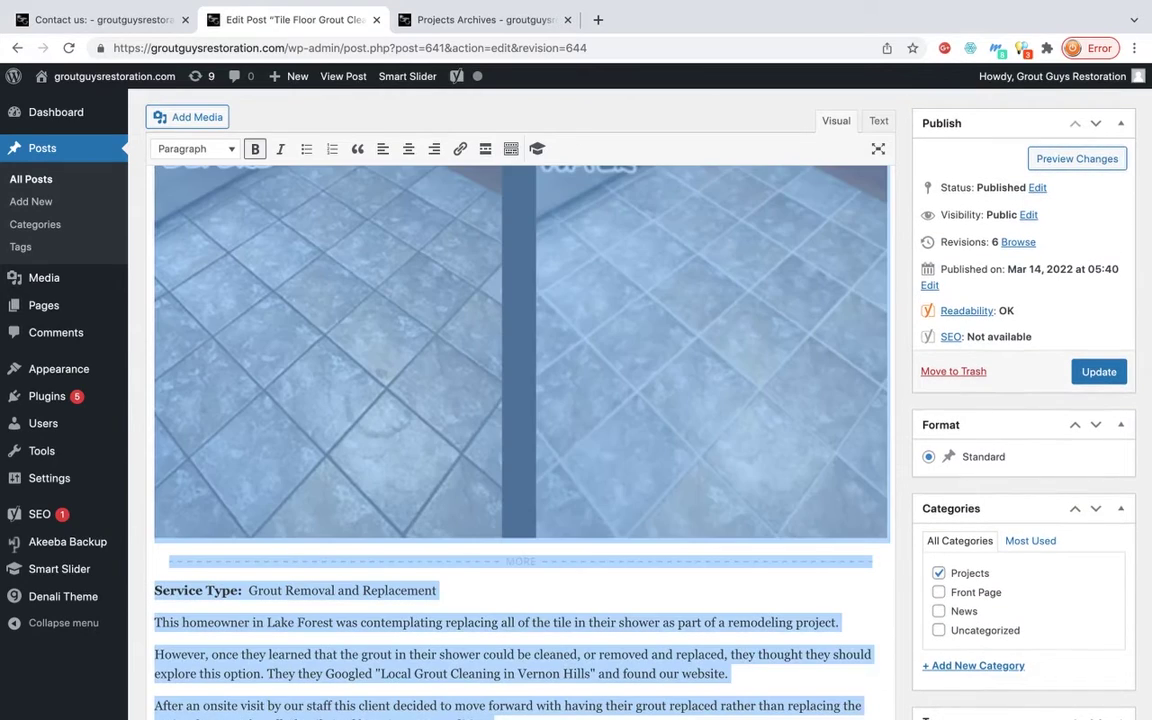
pyautogui.press('super+v')
pyautogui.scroll(-3, 520, 400)
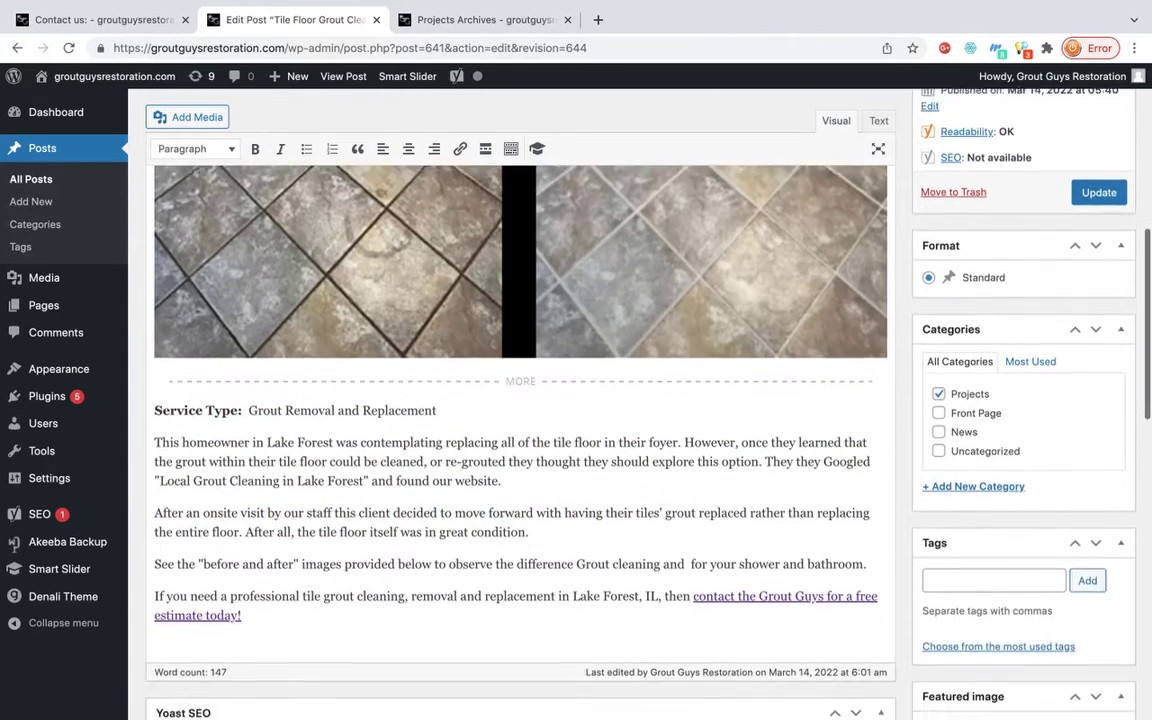
# Title the new post "Tile Floor Grout Cleaning and Repair Contractor in Lake Forest".
pyautogui.scroll(4, 520, 400)
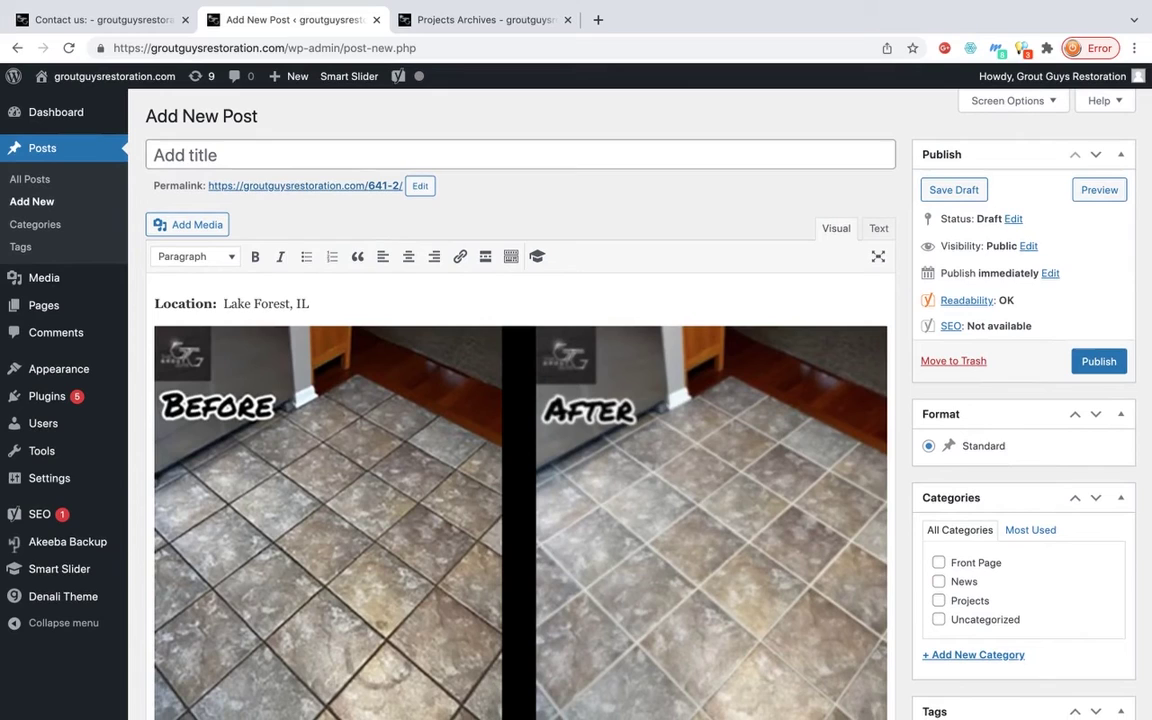
pyautogui.click(340, 156)
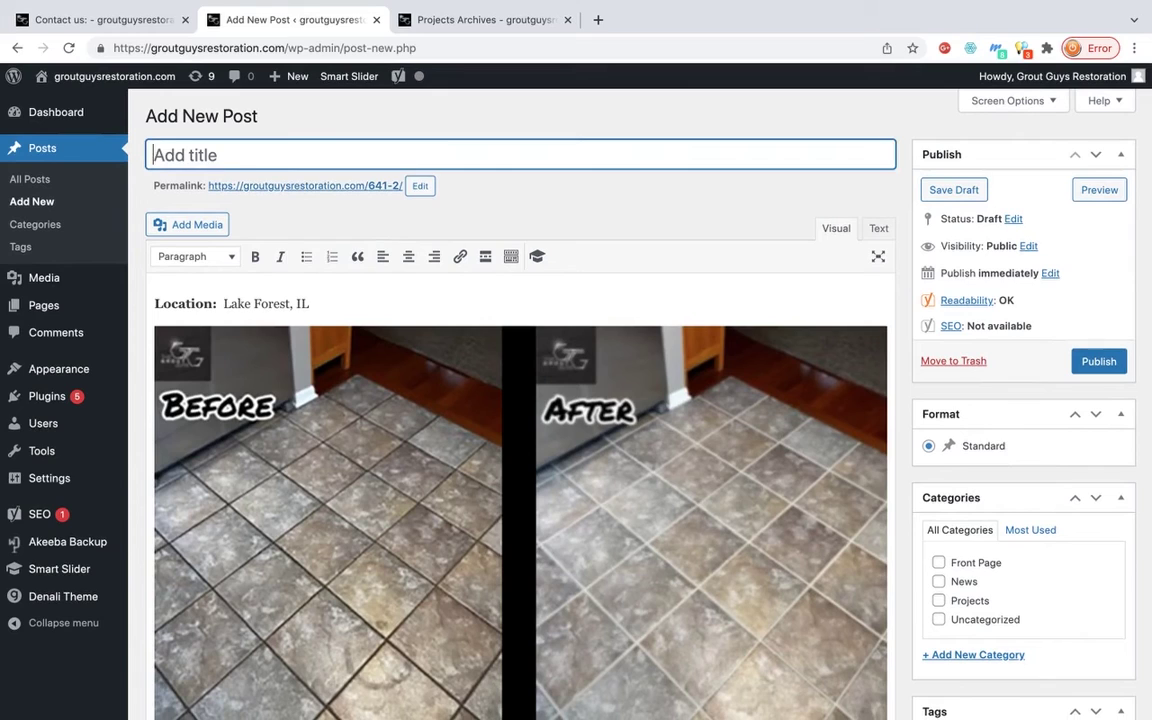
pyautogui.write('Lake Forest')
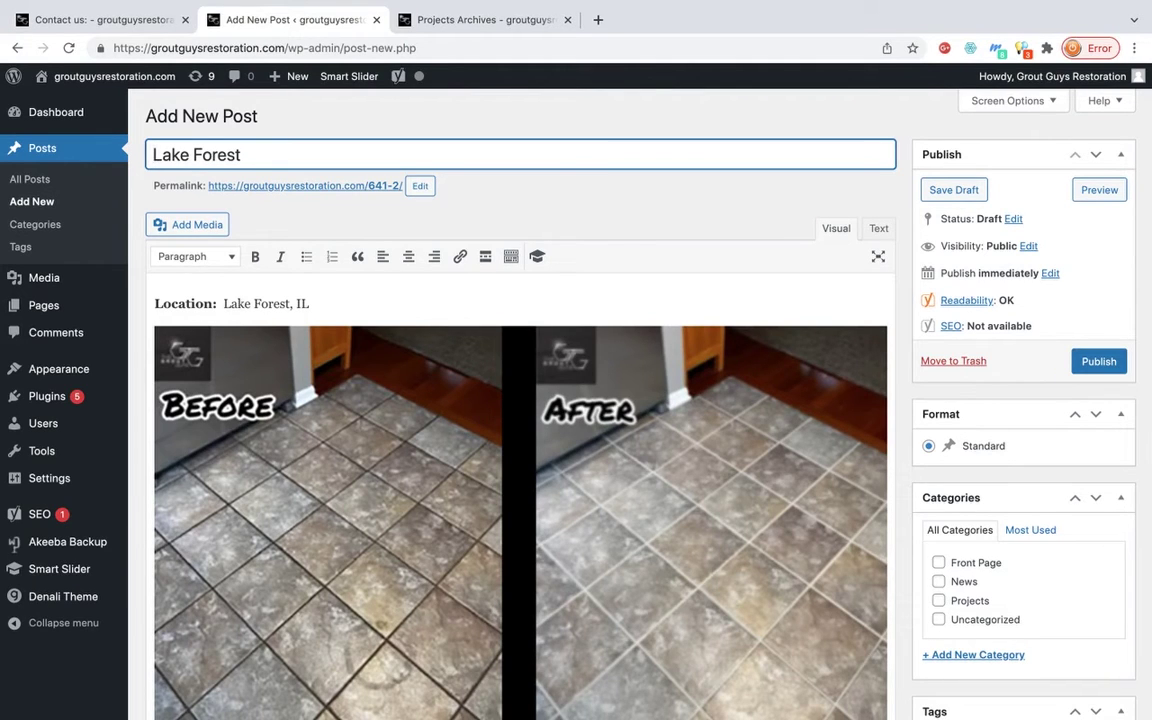
pyautogui.write('Tile Flo')
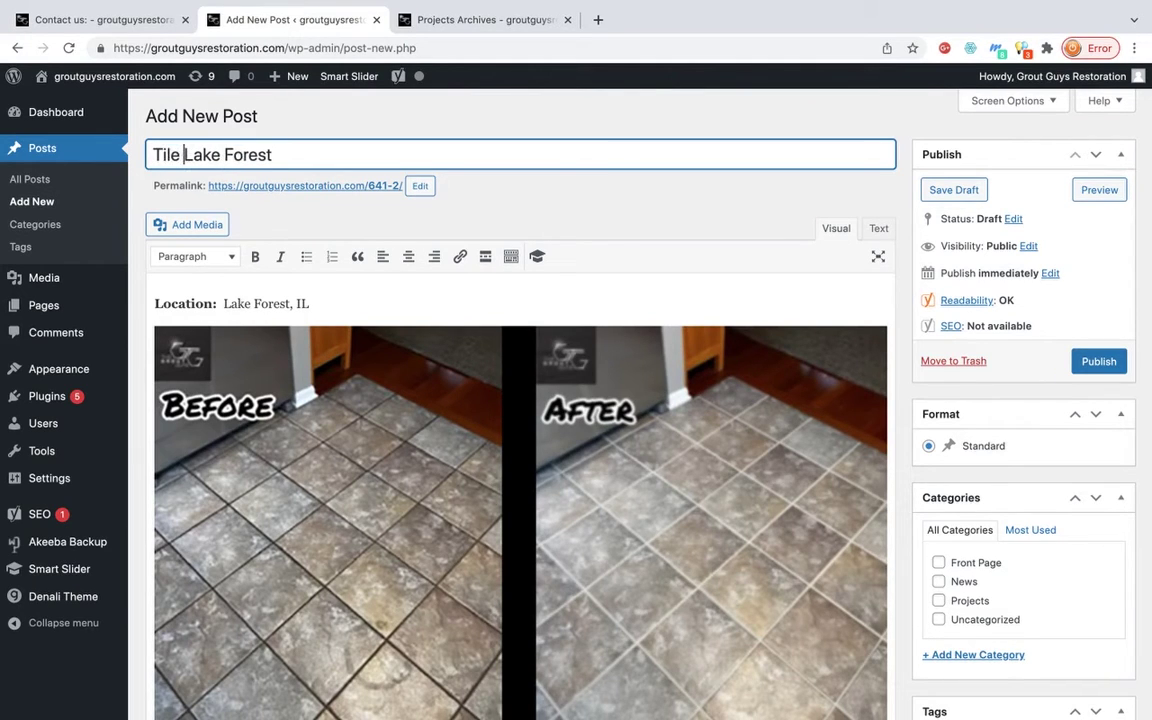
pyautogui.write('or ')
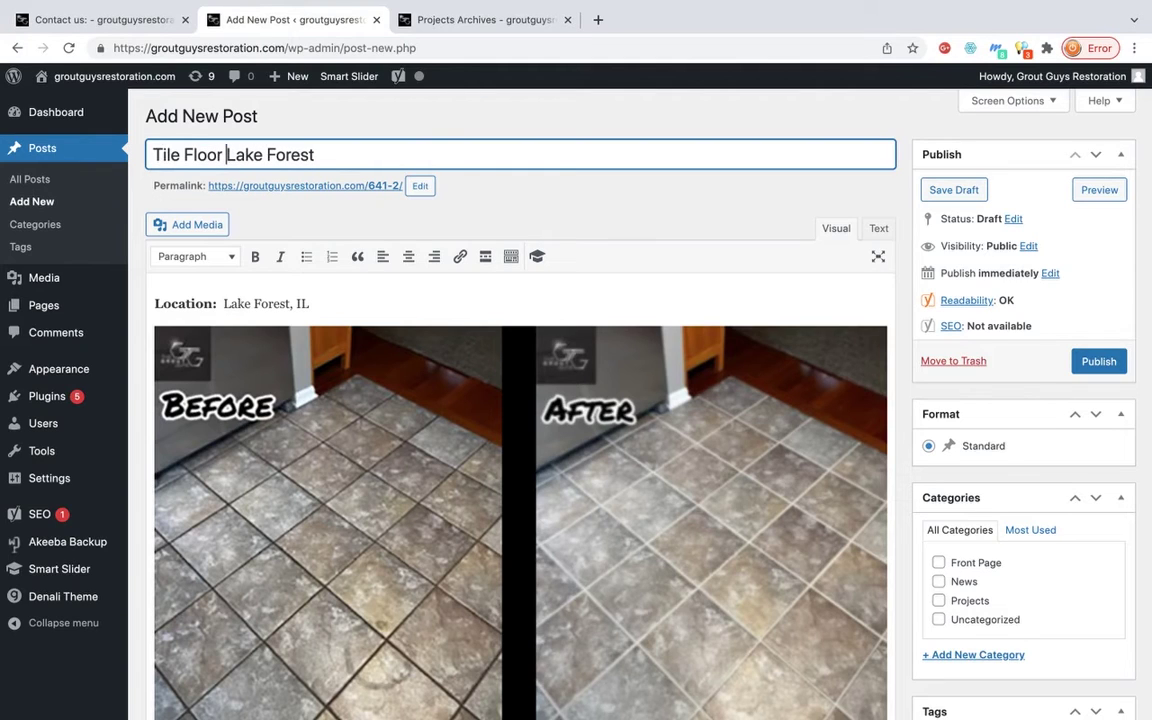
pyautogui.write('Grout Cleanin')
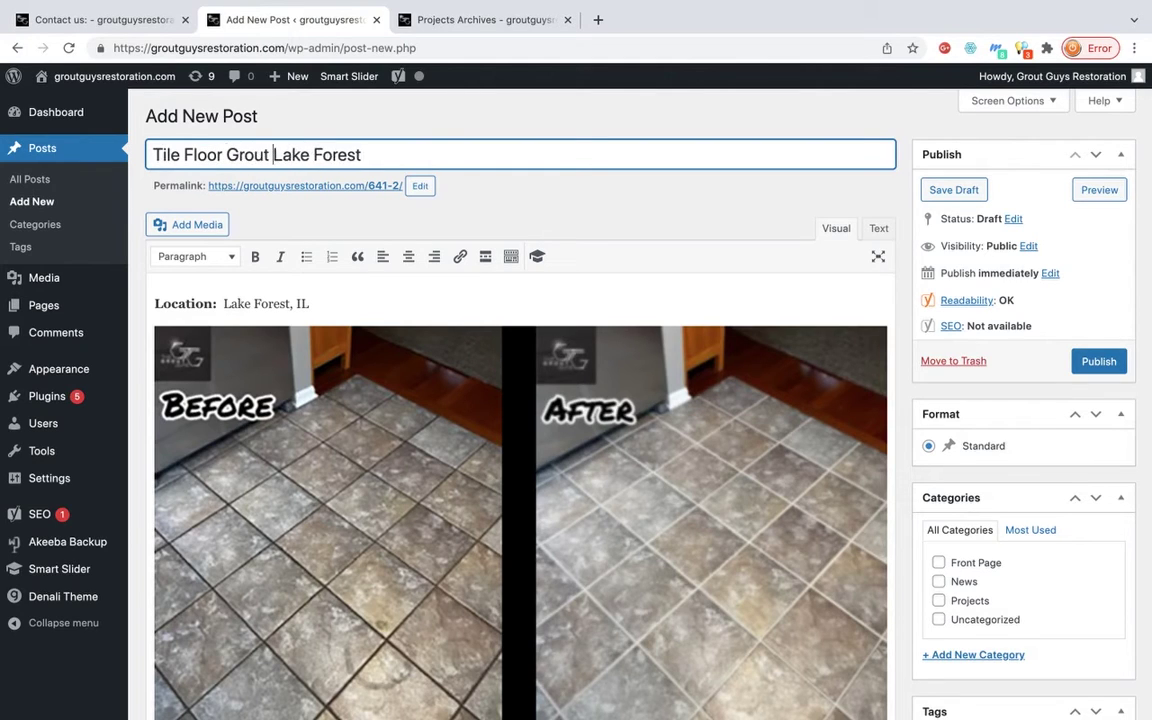
pyautogui.write('g and Re')
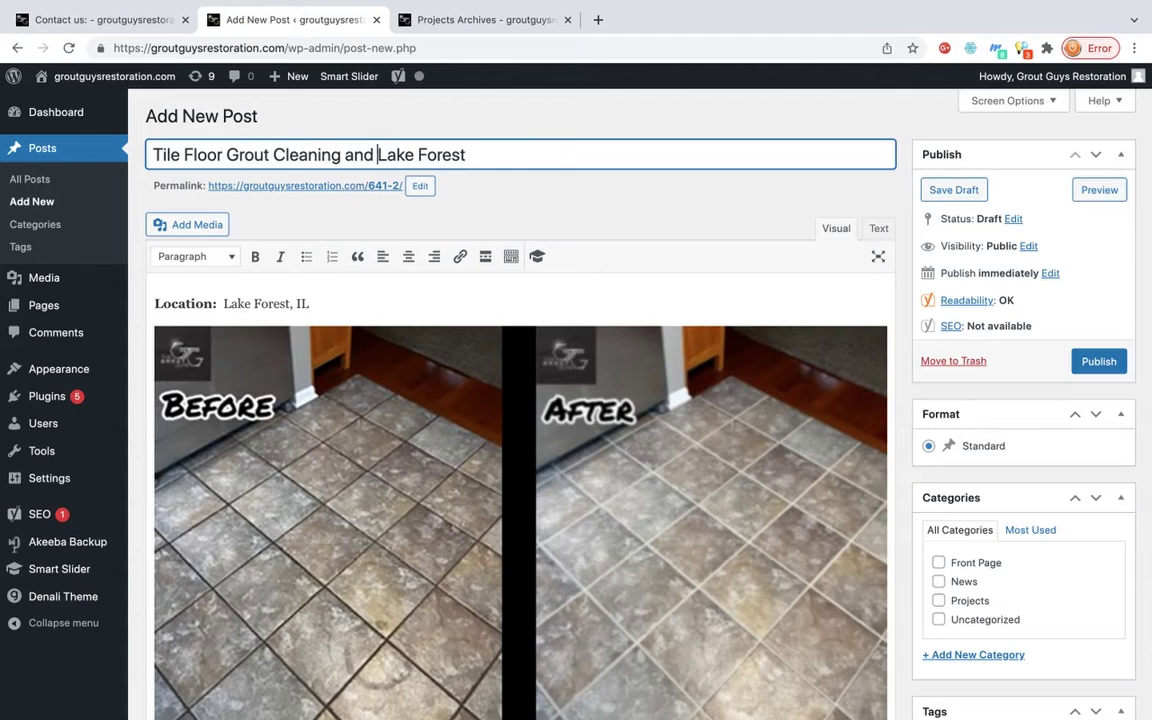
pyautogui.write('pair Contr')
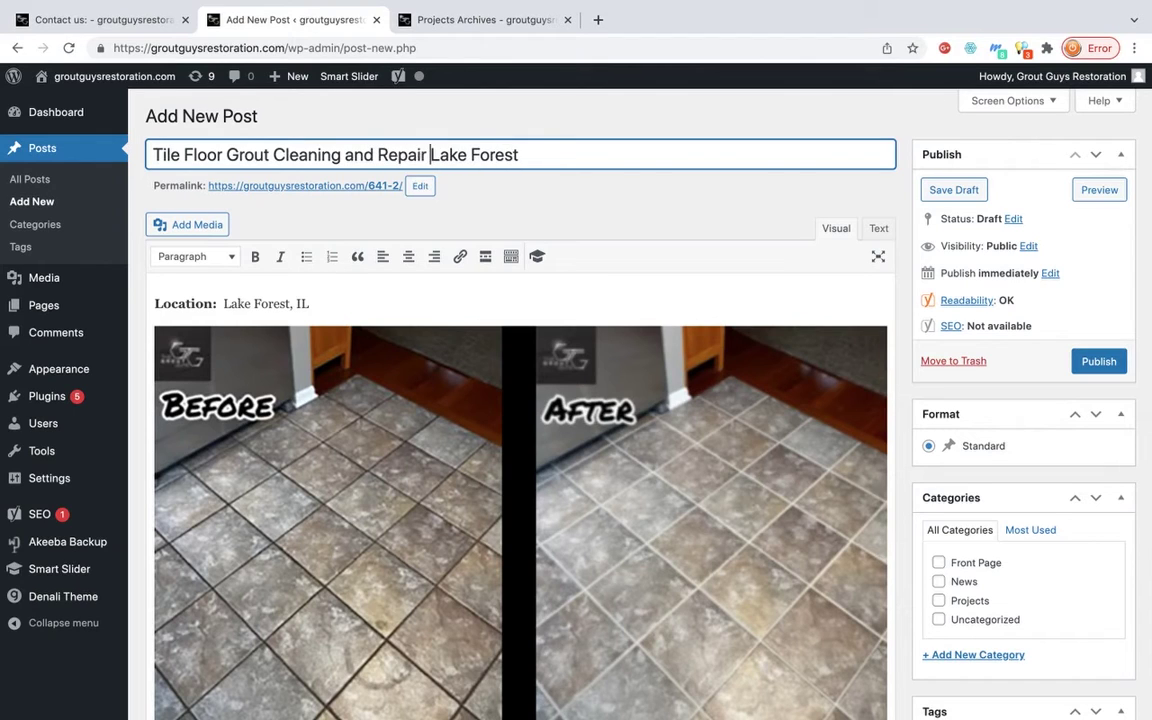
pyautogui.write('actor in')
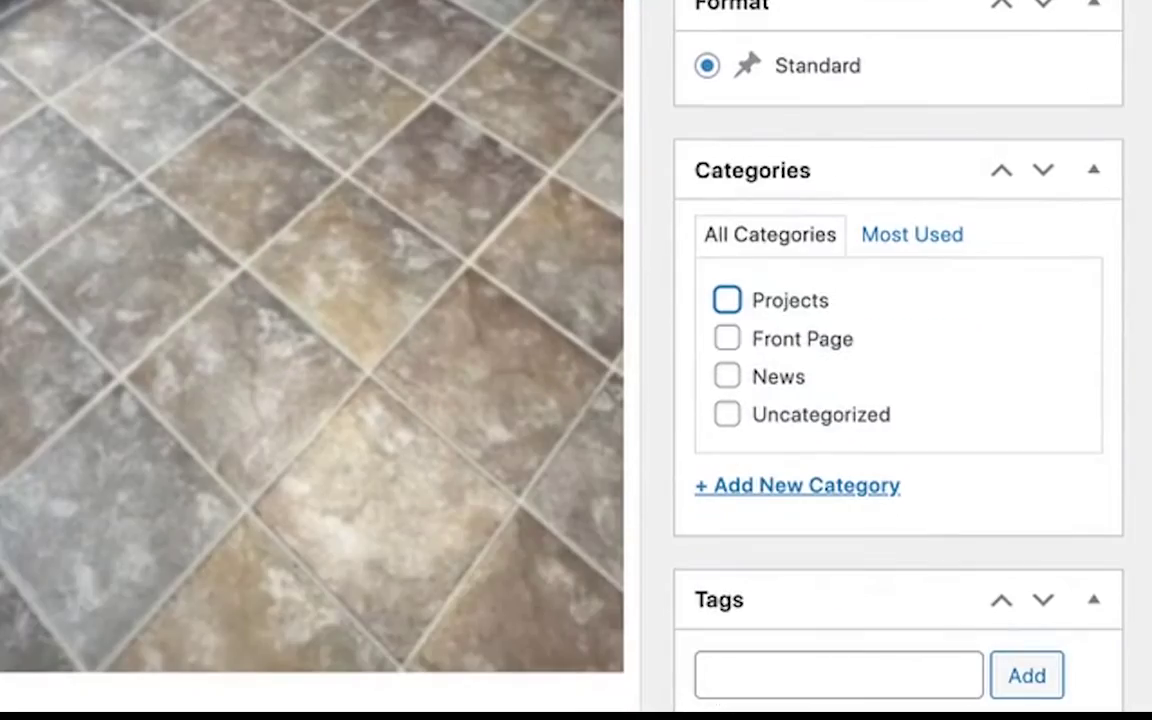
# Assign the post to the Projects category and publish it.
pyautogui.press('space')
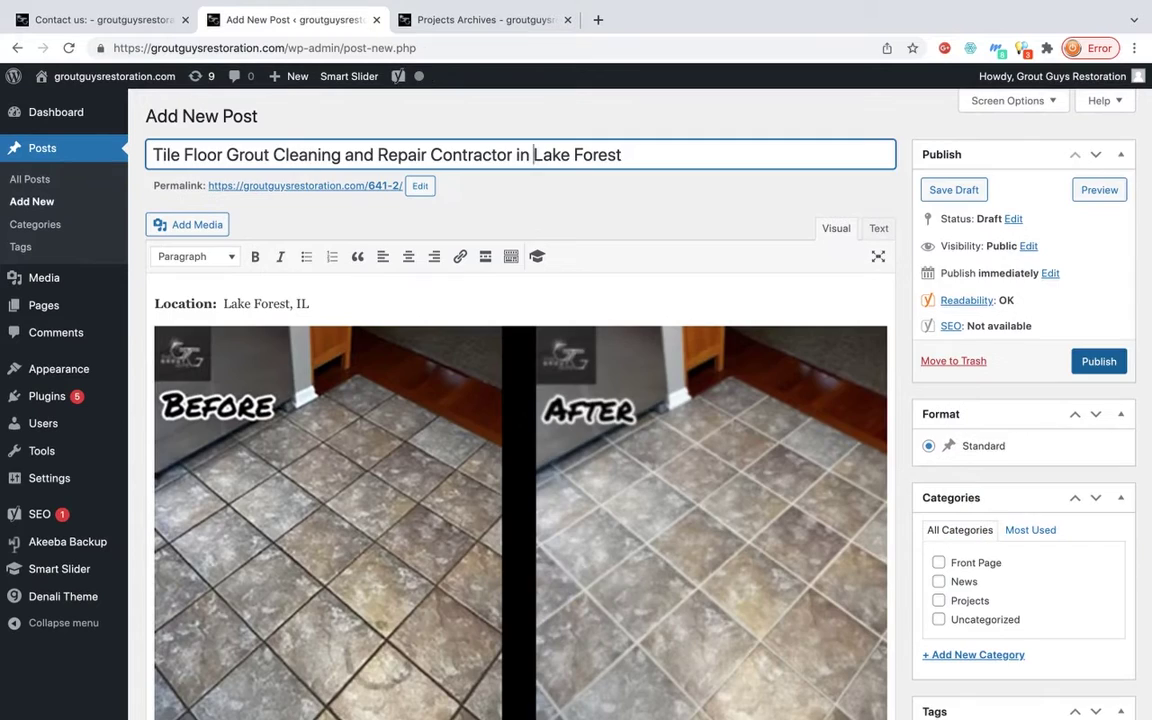
pyautogui.click(1099, 361)
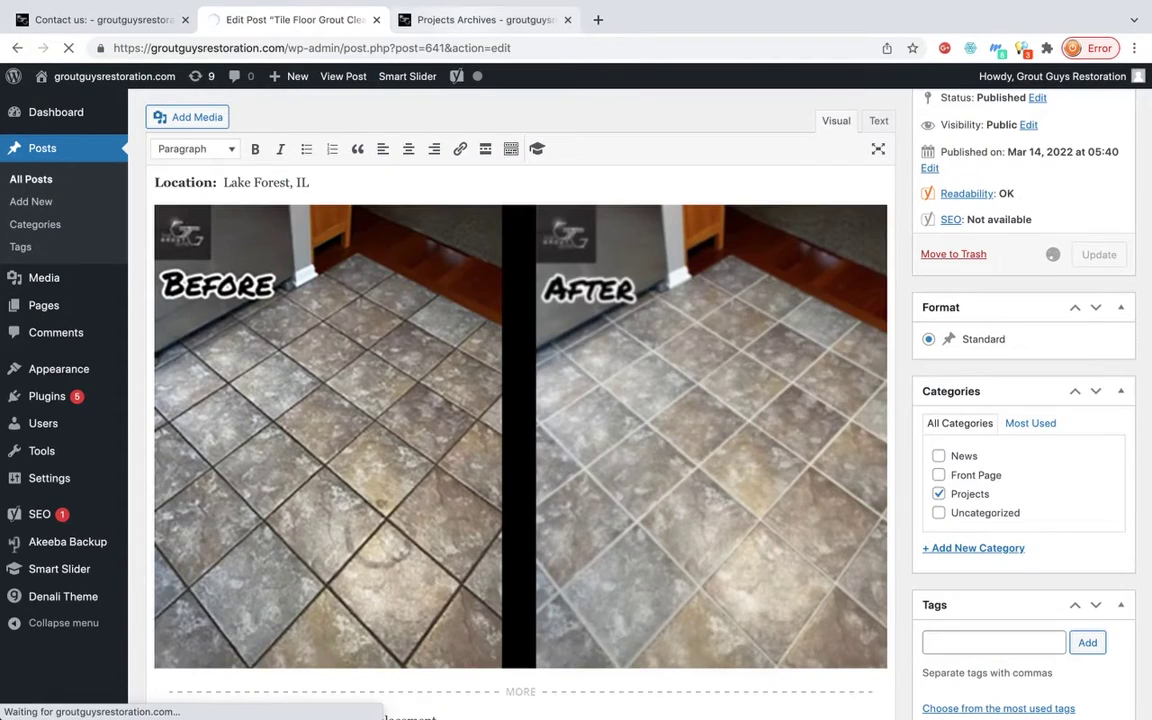
# Reload the live Projects archive page and check how the Lake Forest entry is listed.
pyautogui.click(484, 20)
pyautogui.scroll(10, 576, 400)
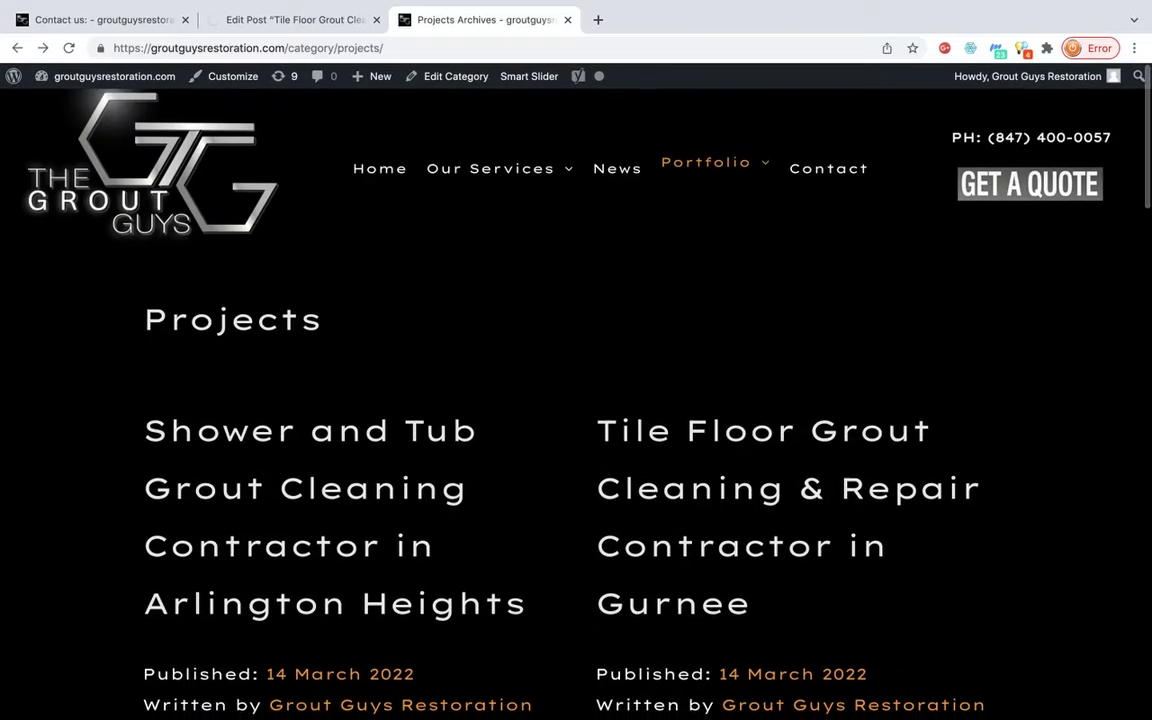
pyautogui.click(69, 48)
pyautogui.scroll(-2, 576, 400)
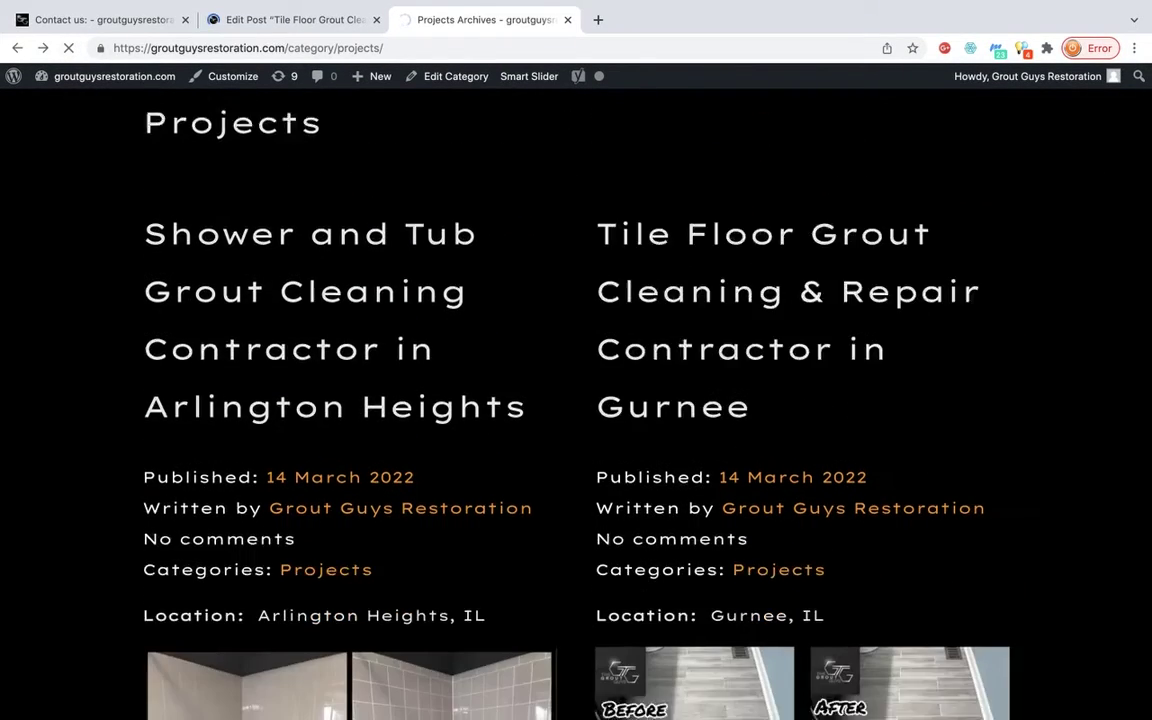
pyautogui.scroll(-8, 576, 400)
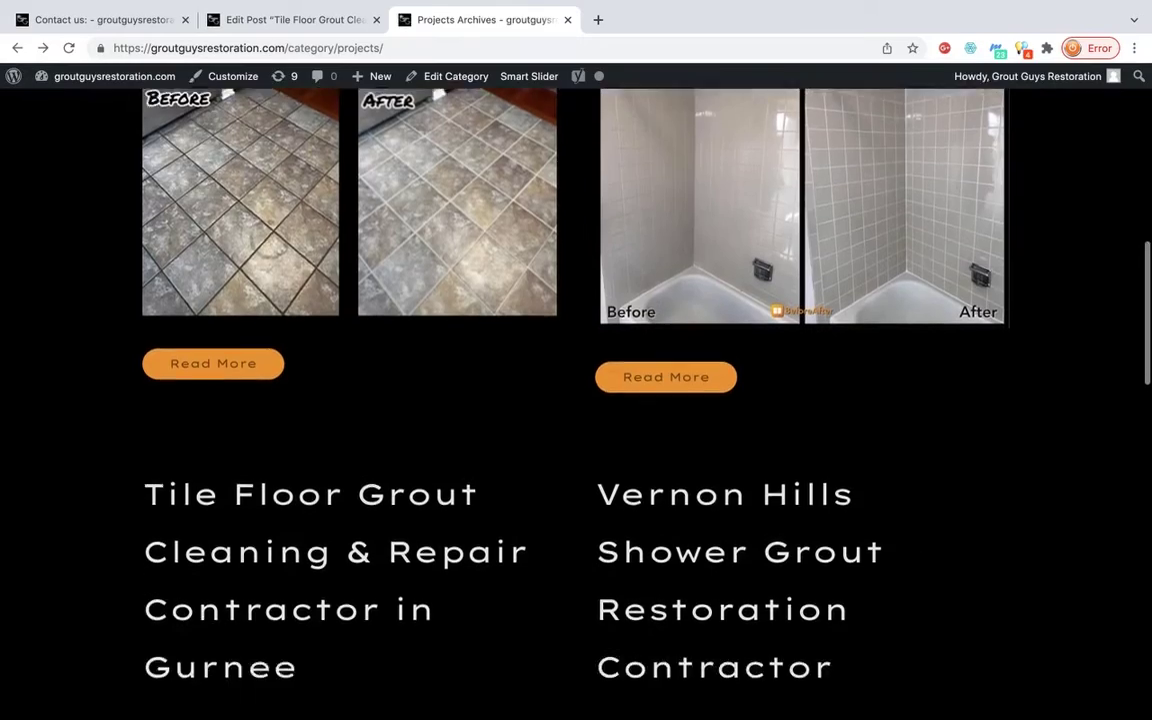
pyautogui.scroll(-2, 576, 400)
pyautogui.scroll(7, 576, 400)
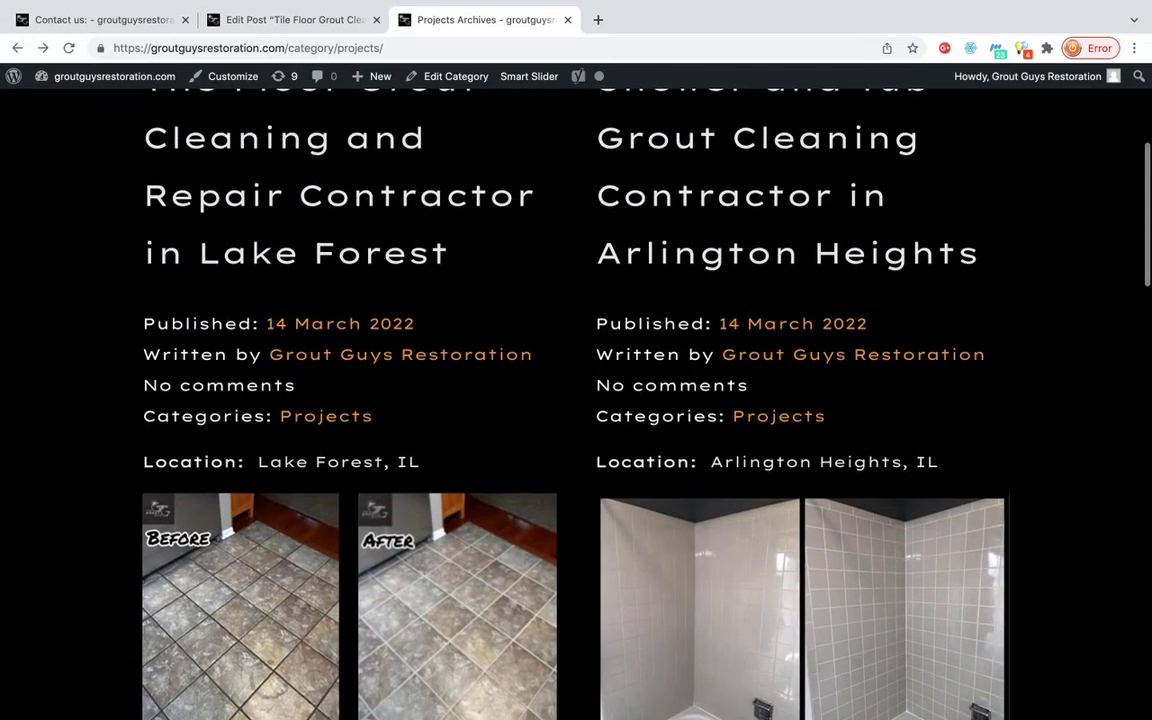
pyautogui.scroll(2, 576, 400)
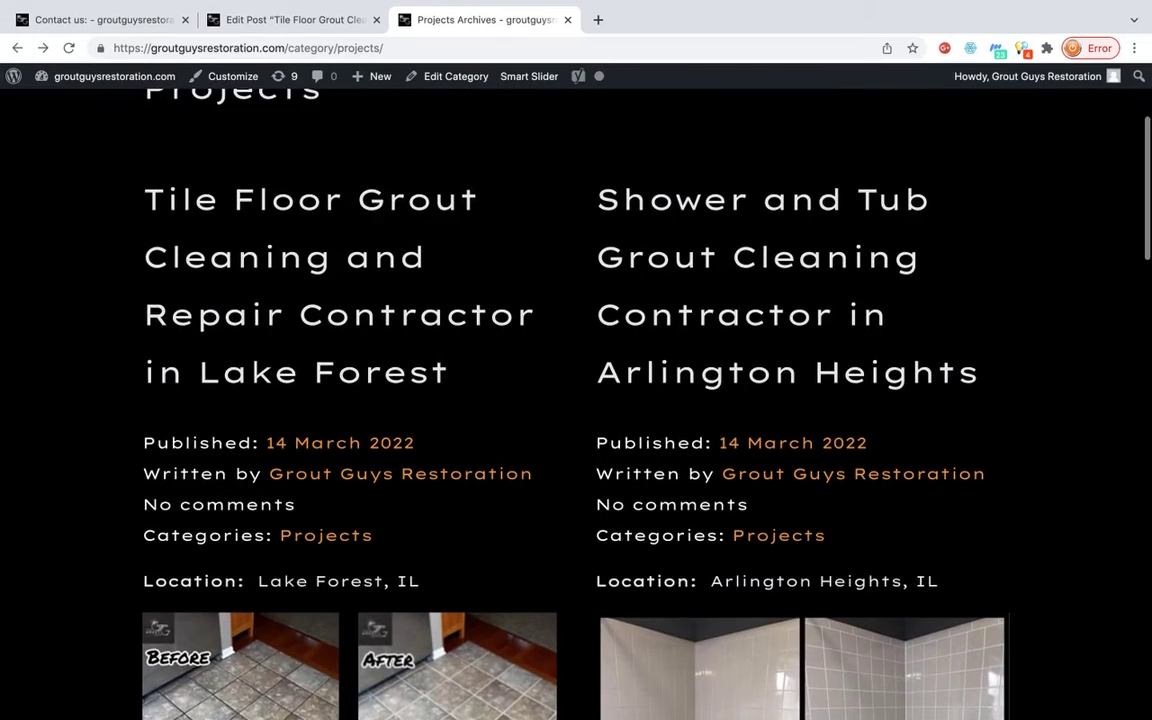
pyautogui.scroll(-1, 576, 400)
pyautogui.scroll(-3, 576, 400)
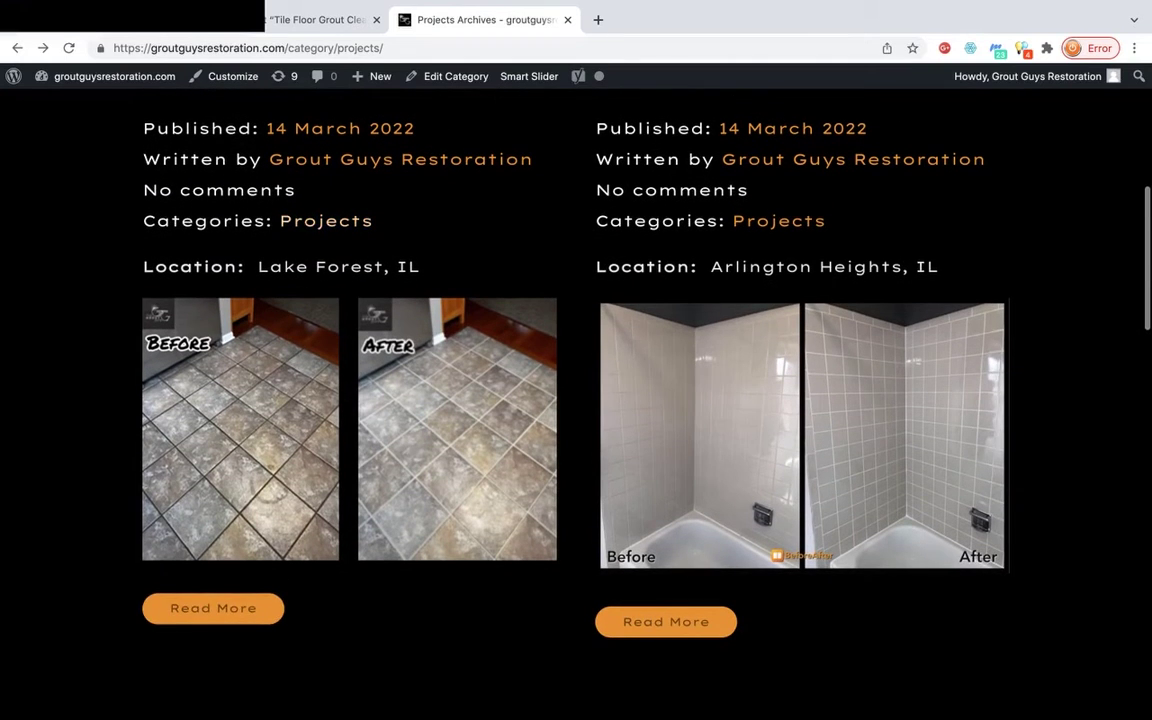
# Open the full Lake Forest post from the Projects archive, review it and copy its page URL.
pyautogui.click(213, 608)
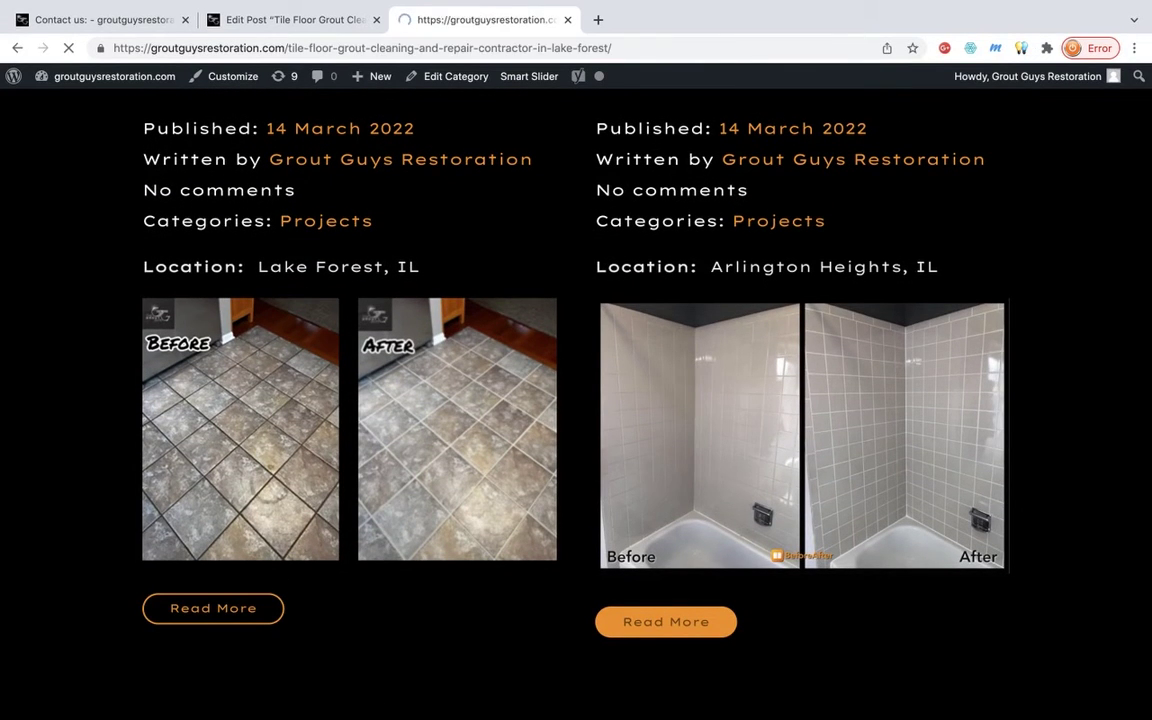
pyautogui.scroll(-9, 576, 400)
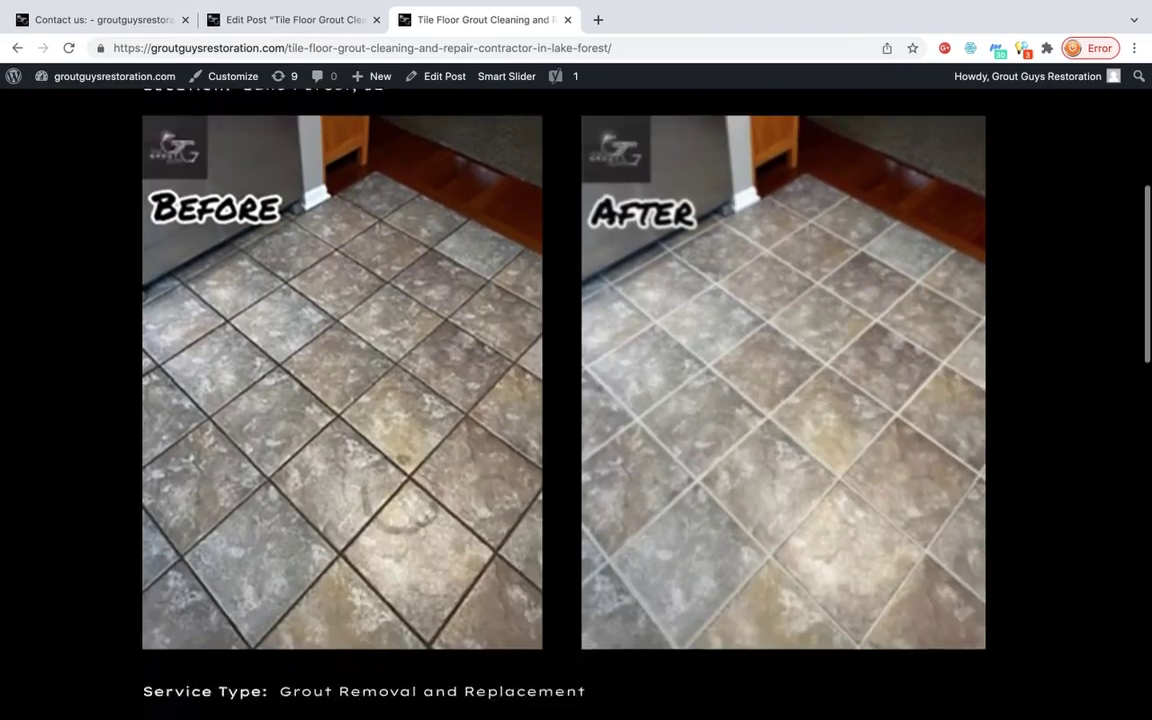
pyautogui.scroll(10, 576, 400)
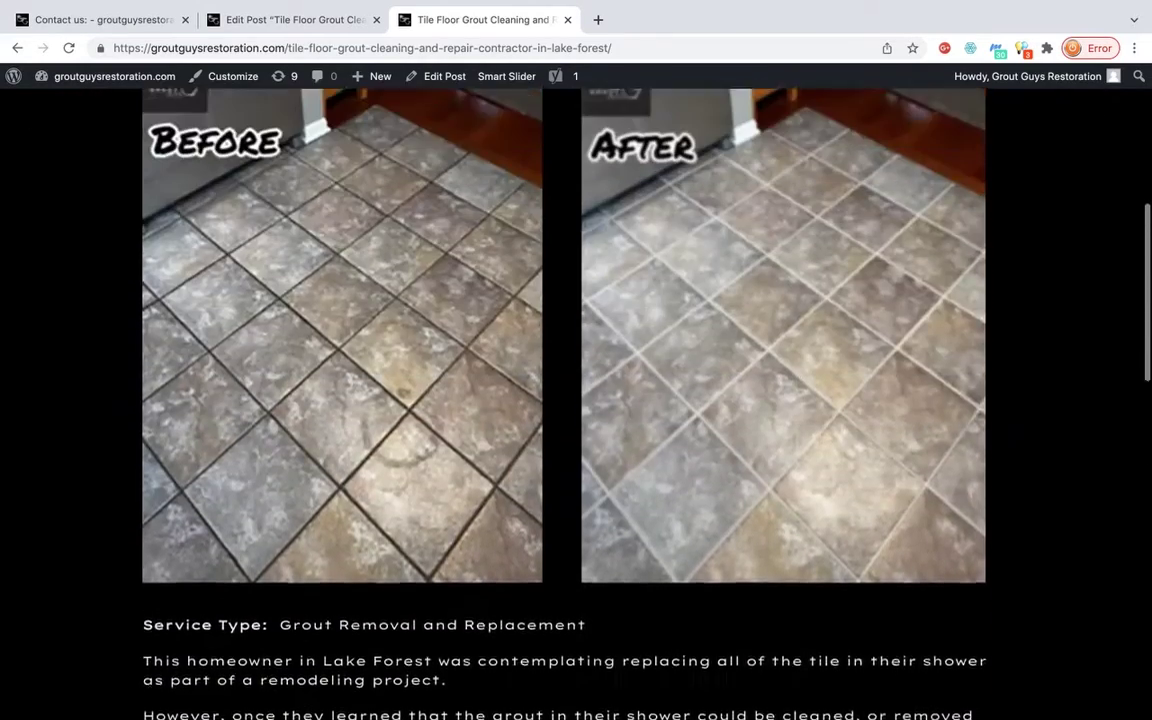
pyautogui.press('super+l')
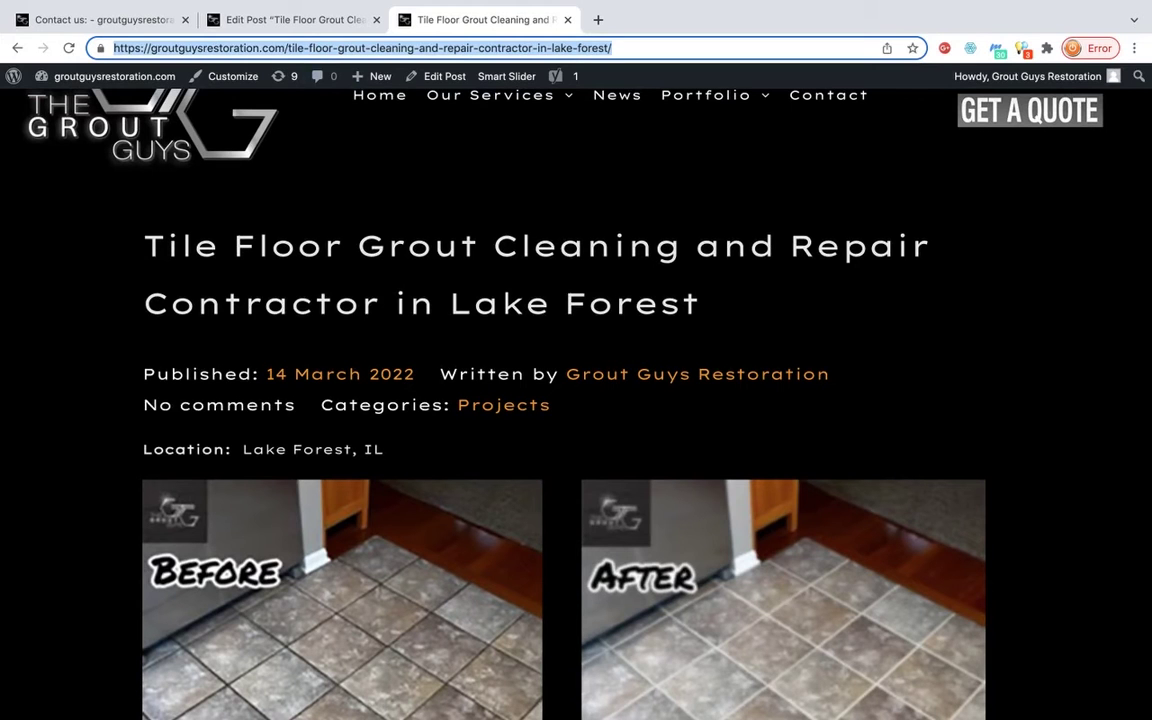
# In the post editor, link the before-and-after floor image to the copied Lake Forest post URL.
pyautogui.click(293, 20)
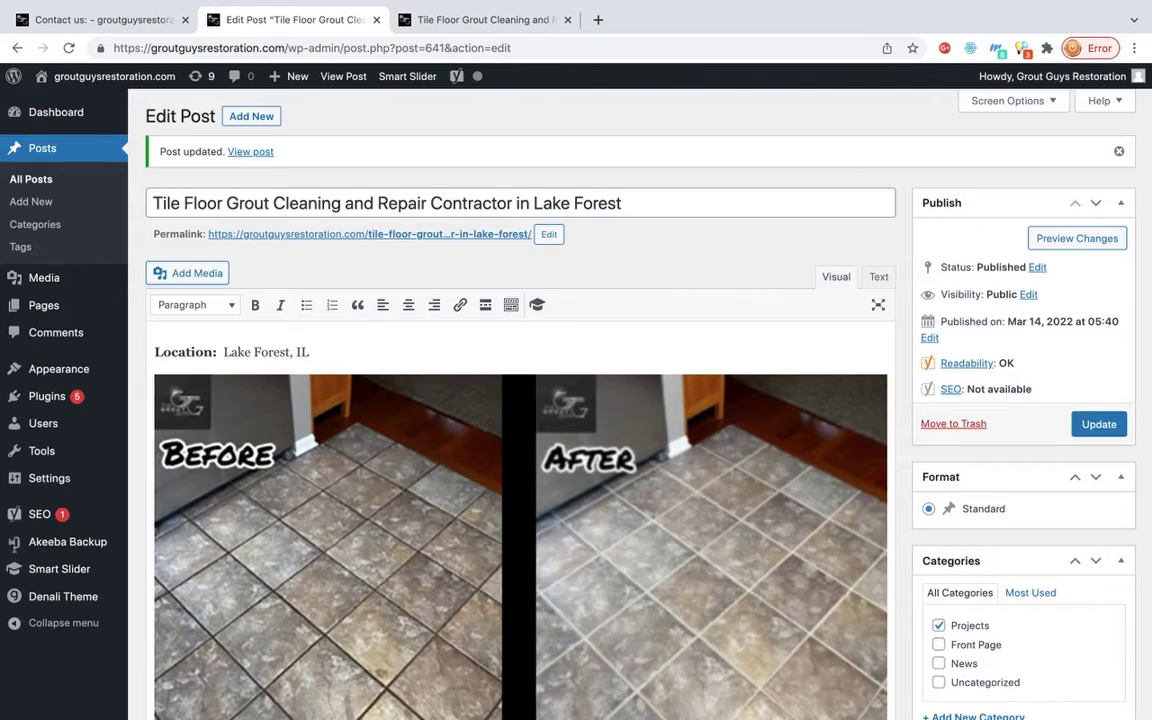
pyautogui.scroll(-3, 520, 400)
pyautogui.click(520, 384)
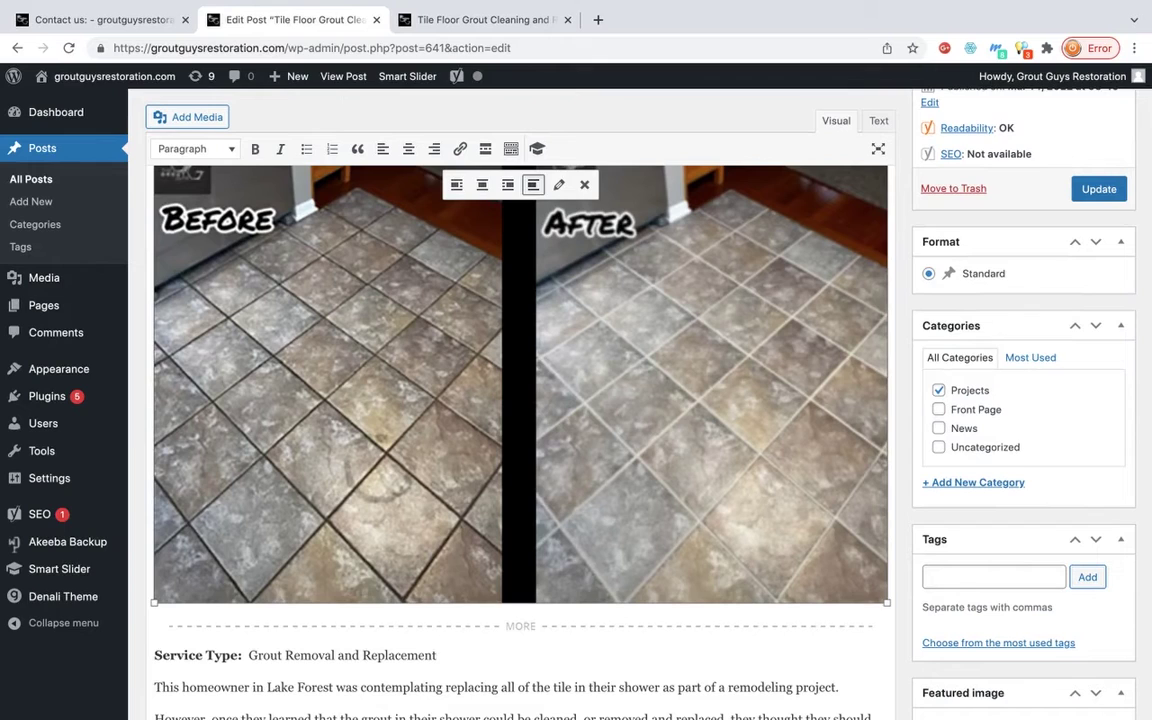
pyautogui.scroll(1, 520, 400)
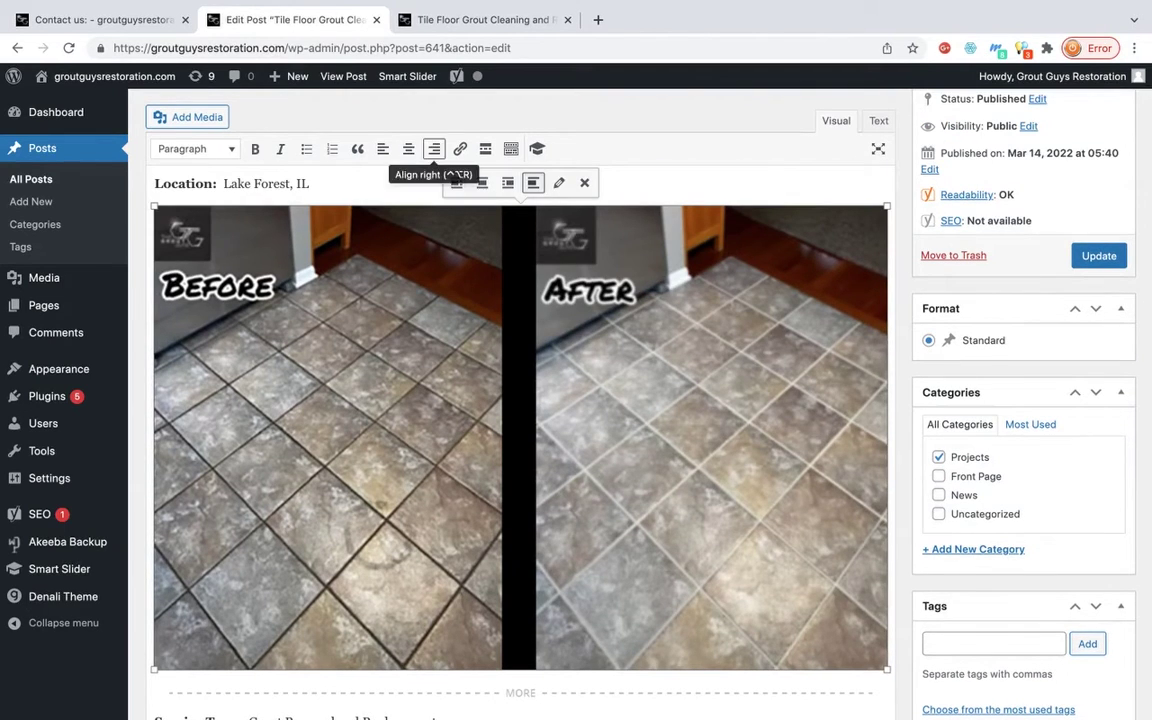
pyautogui.click(460, 149)
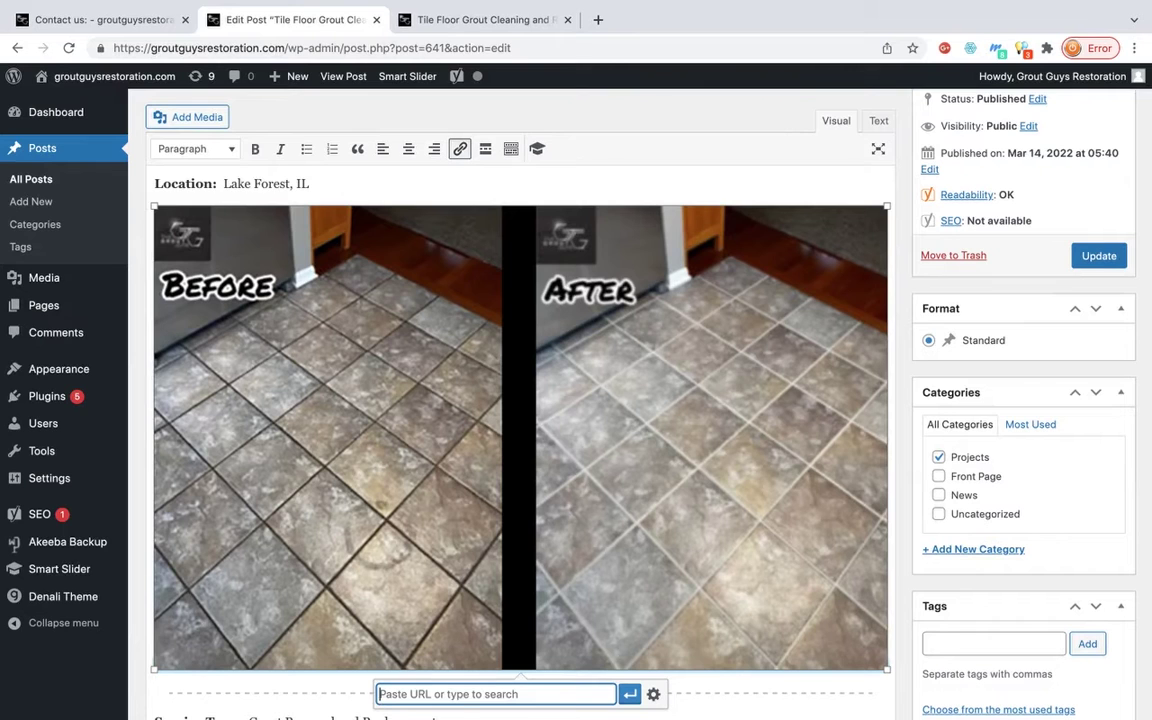
pyautogui.hotkey('ctrl', 'v')
pyautogui.press('Return')
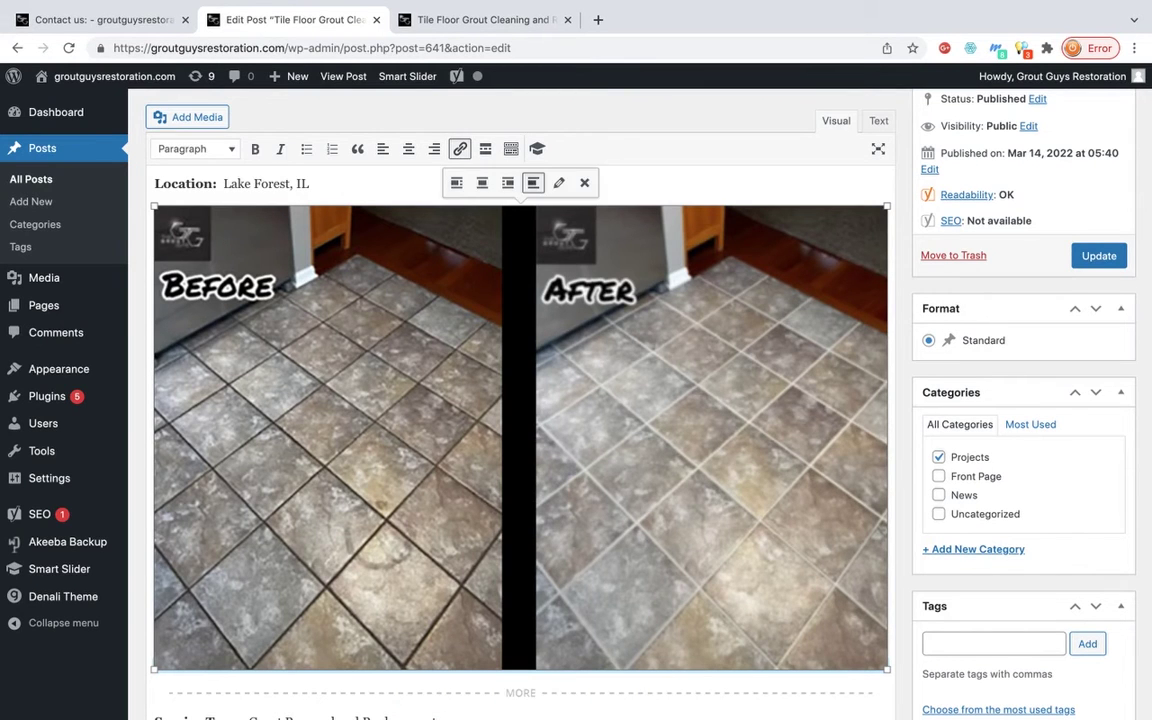
# Update the published Lake Forest post to save the image link.
pyautogui.scroll(-4, 640, 420)
pyautogui.scroll(3, 640, 420)
pyautogui.click(1099, 344)
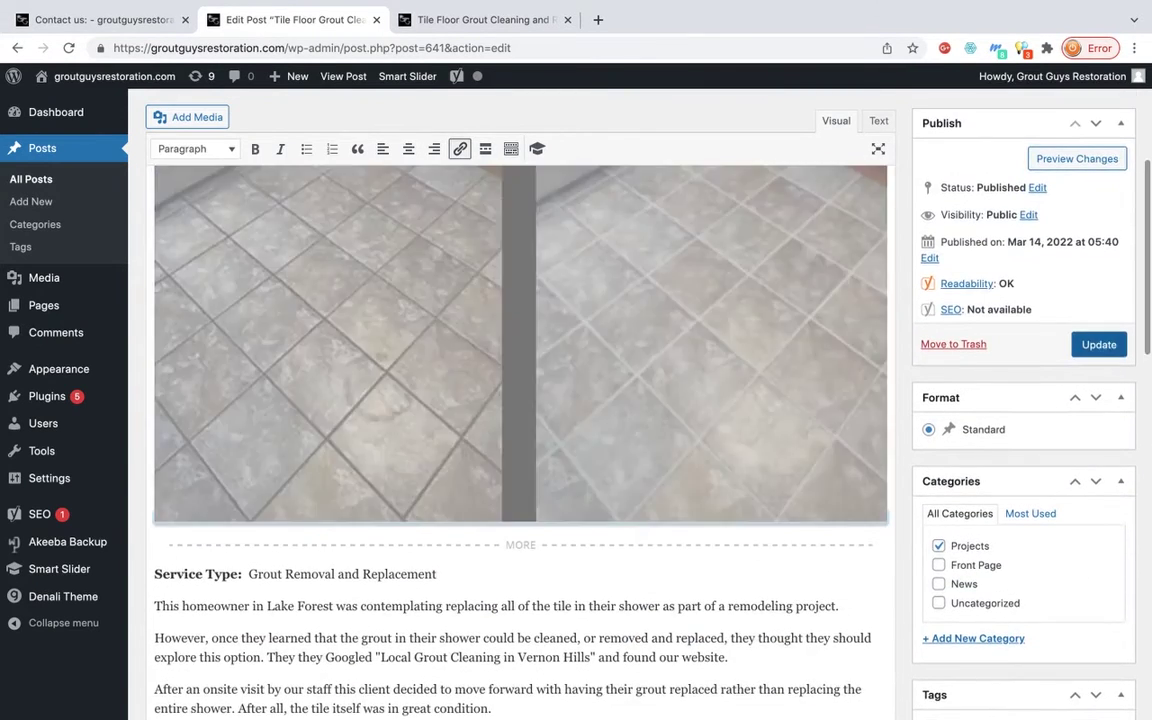
# Open the live Projects page and follow the Lake Forest entry's link to test it.
pyautogui.click(470, 19)
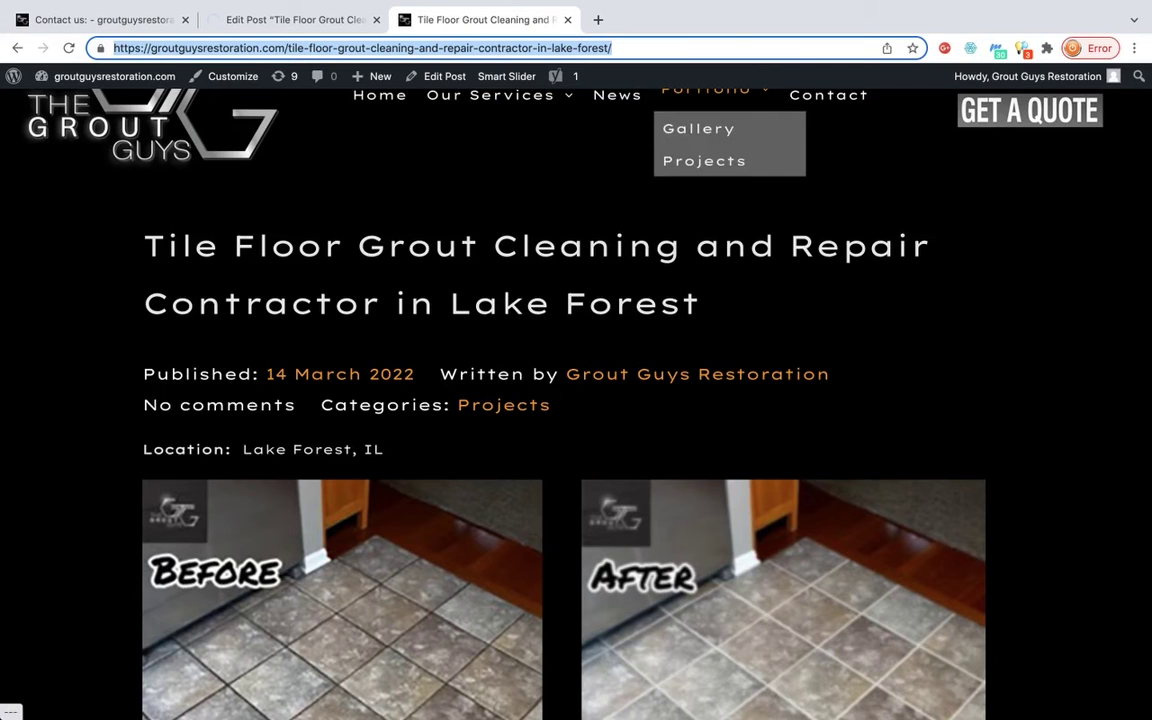
pyautogui.click(704, 160)
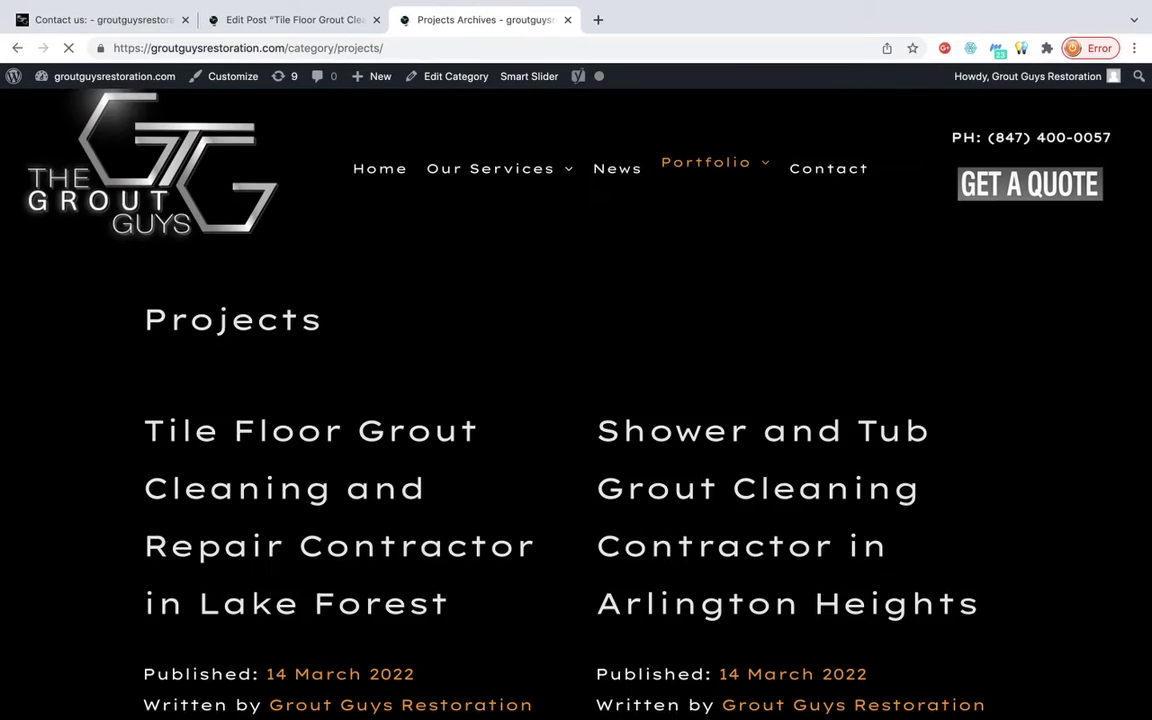
pyautogui.scroll(-6, 300, 690)
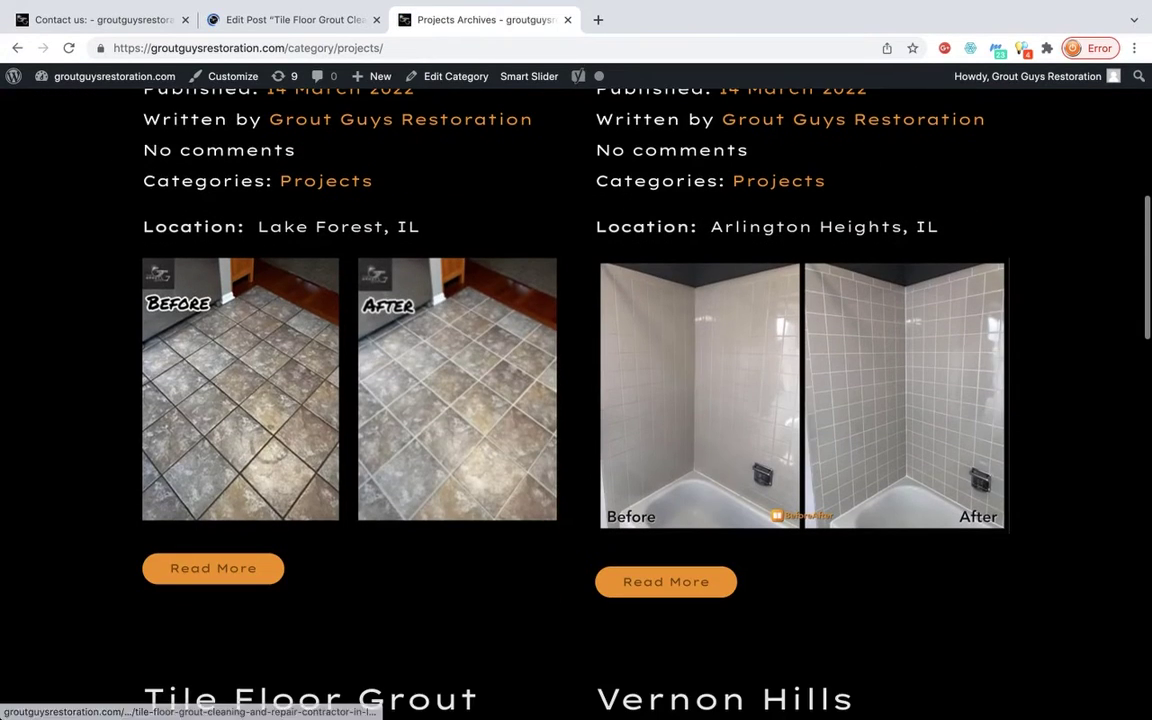
pyautogui.click(300, 698)
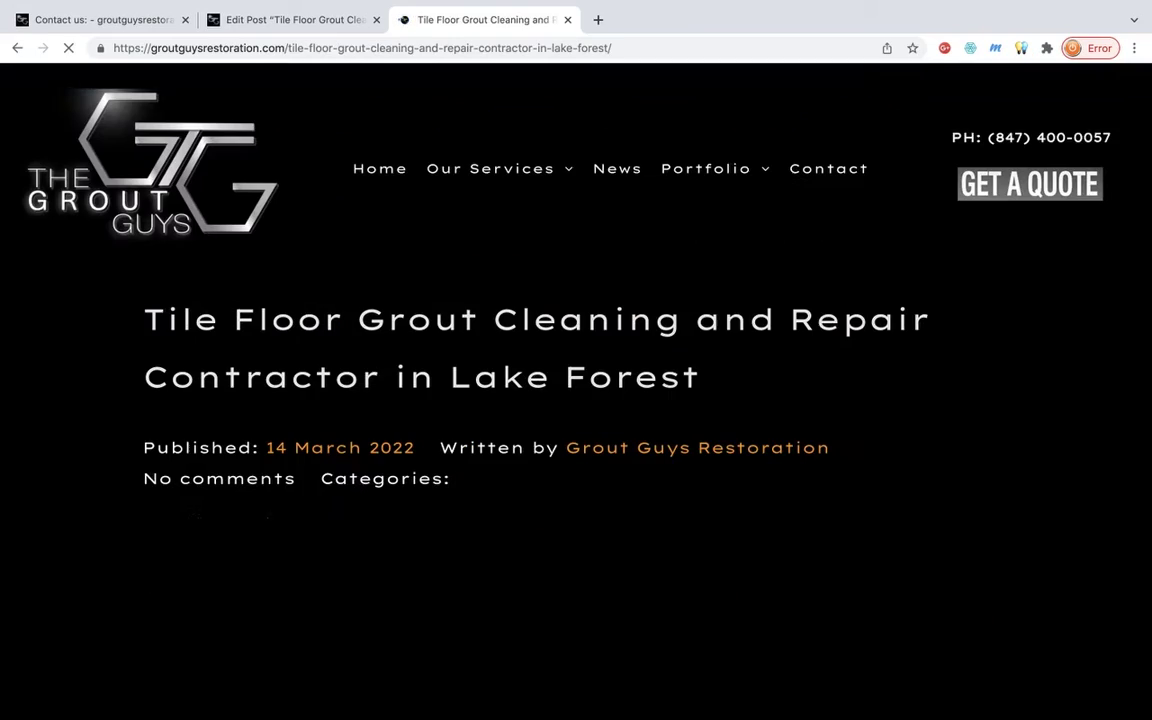
# Review the live Lake Forest post's image and description, and select its full title.
pyautogui.scroll(-10, 576, 400)
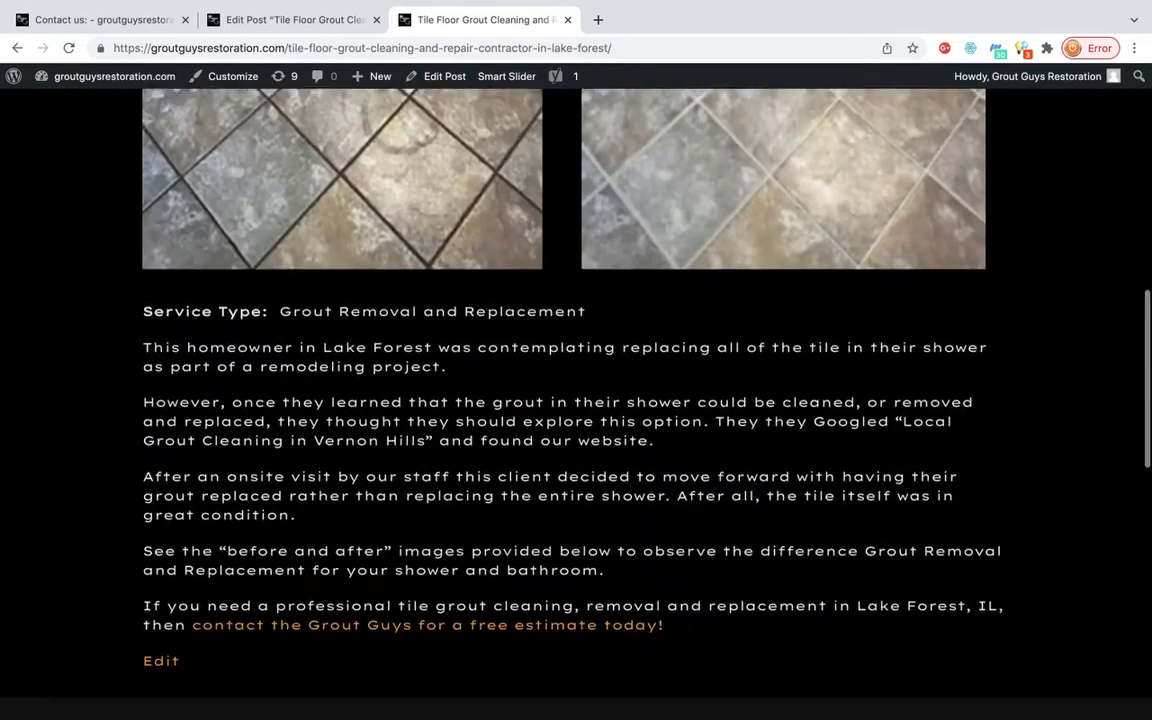
pyautogui.scroll(8, 576, 400)
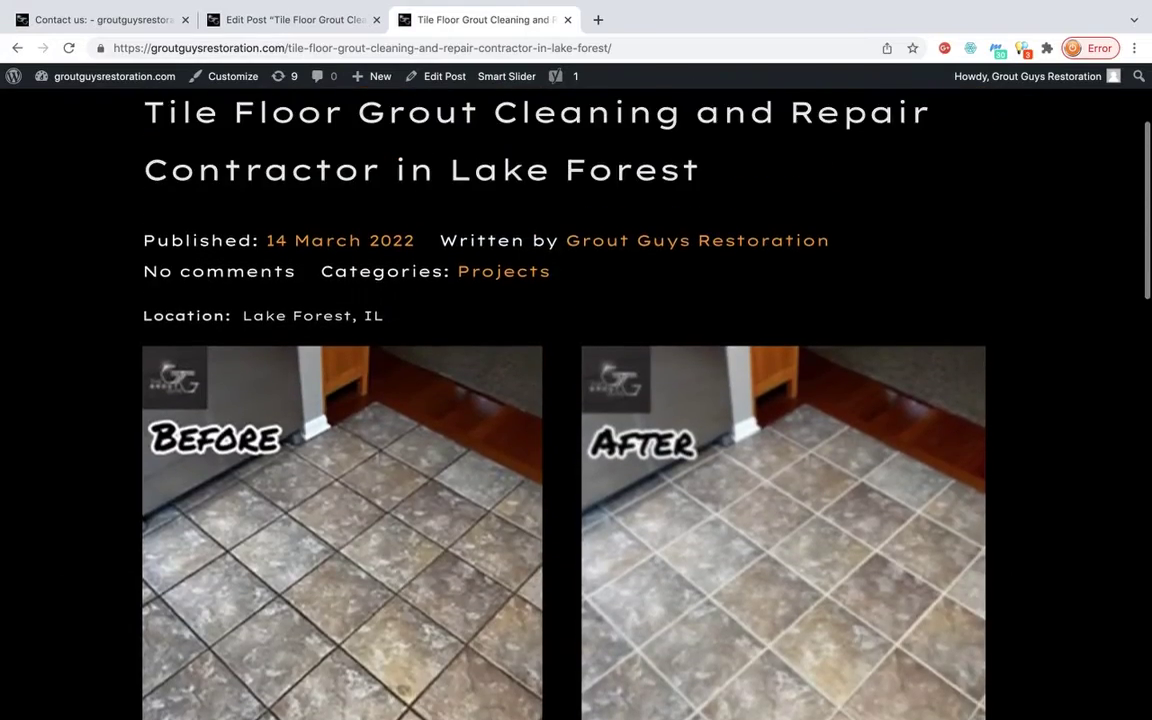
pyautogui.scroll(1, 576, 400)
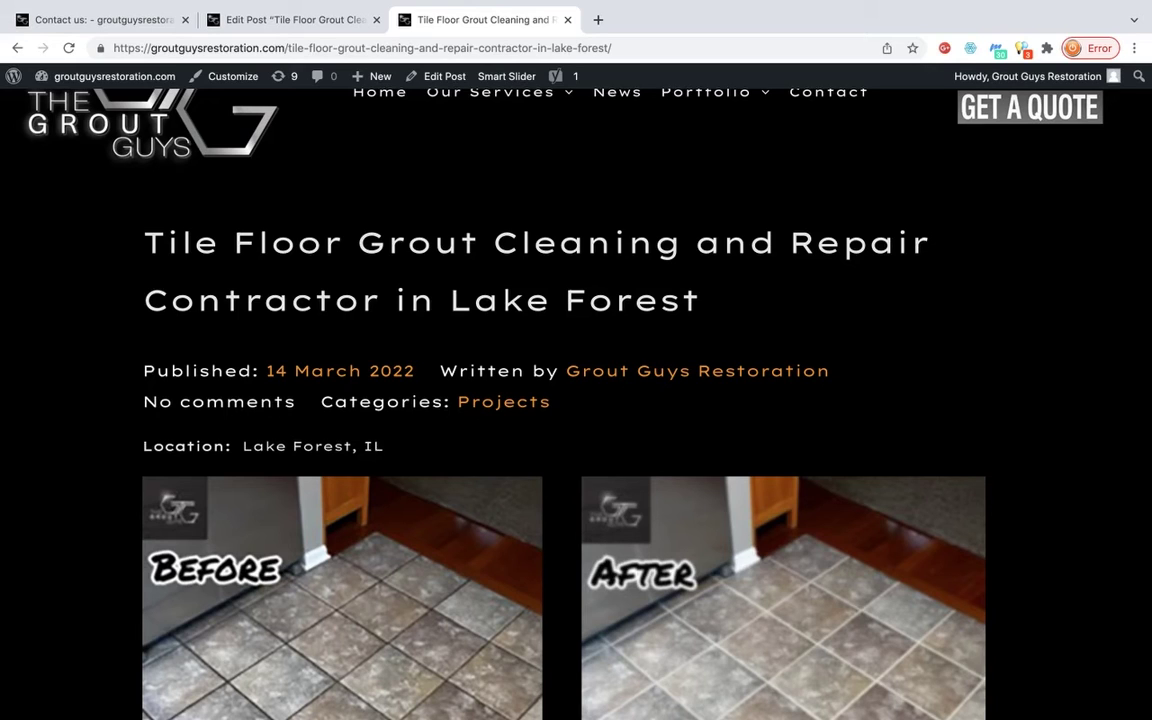
pyautogui.moveTo(700, 300); pyautogui.dragTo(143, 243)
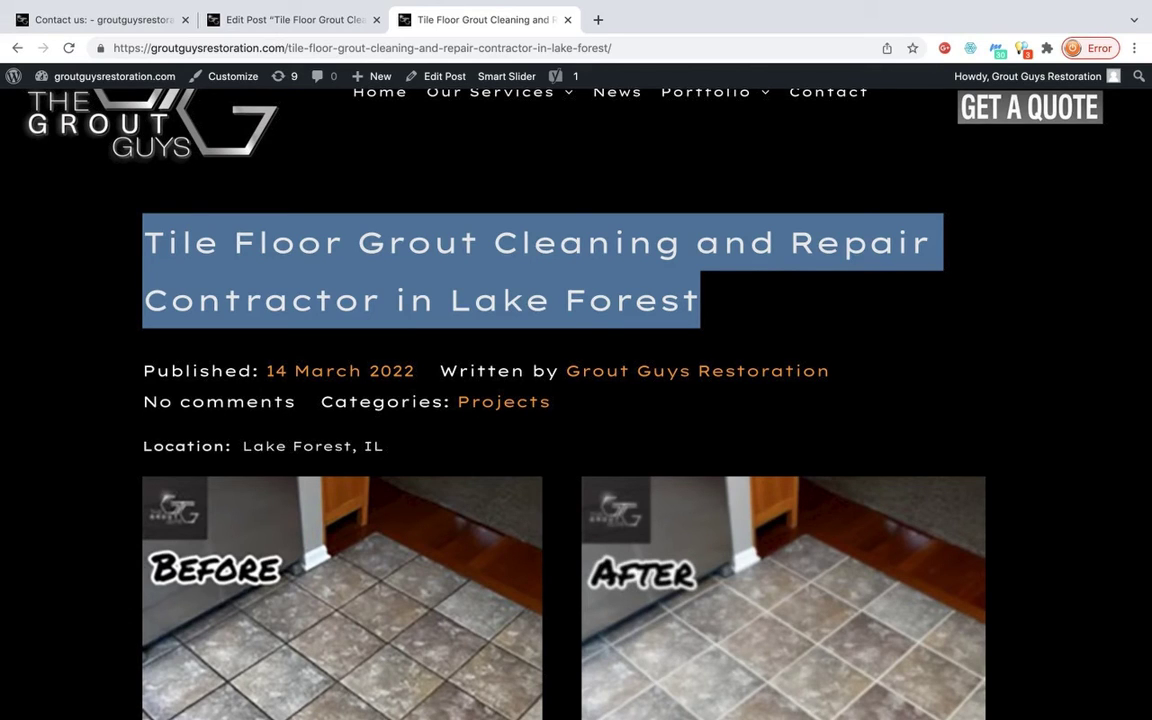
# Check the rest of the live Lake Forest post, from its before-and-after images down to the free-estimate contact link.
pyautogui.scroll(-5, 576, 400)
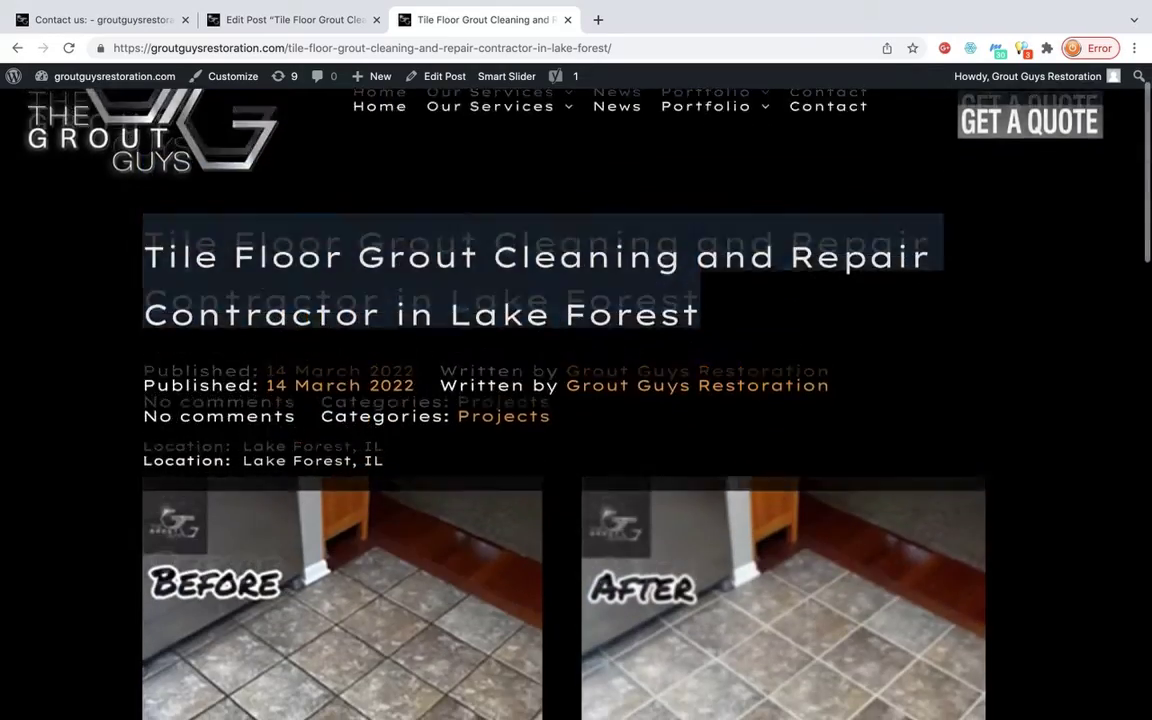
pyautogui.scroll(-8, 576, 400)
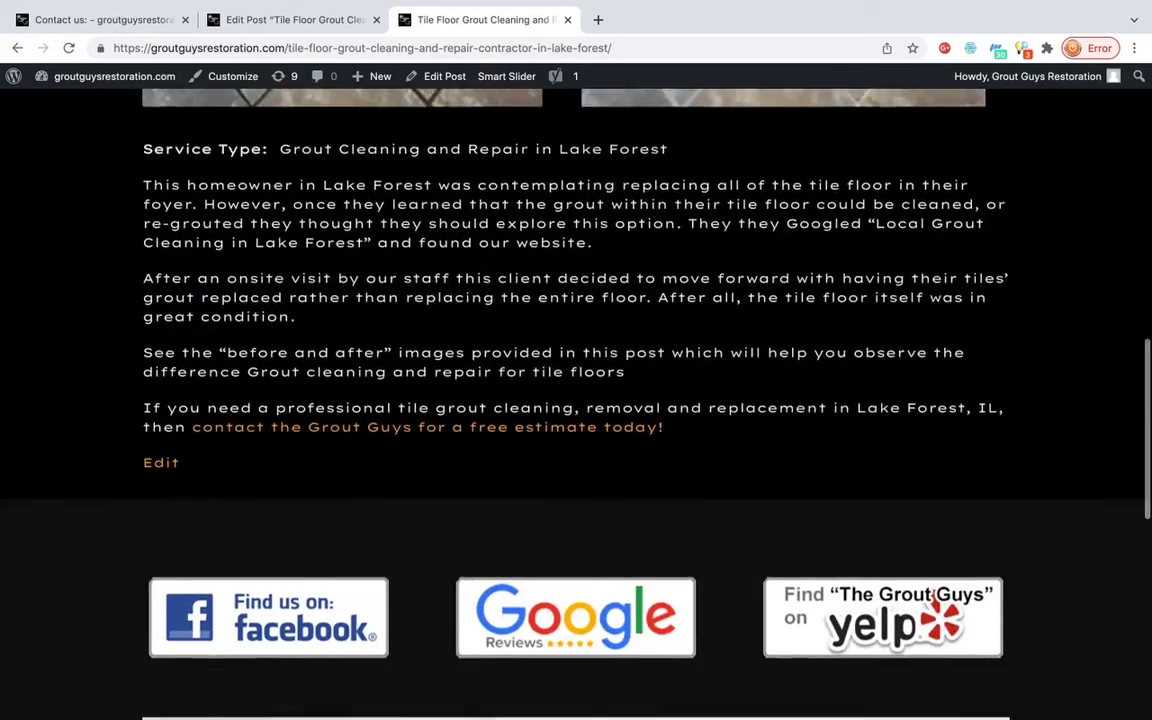
pyautogui.scroll(13, 576, 400)
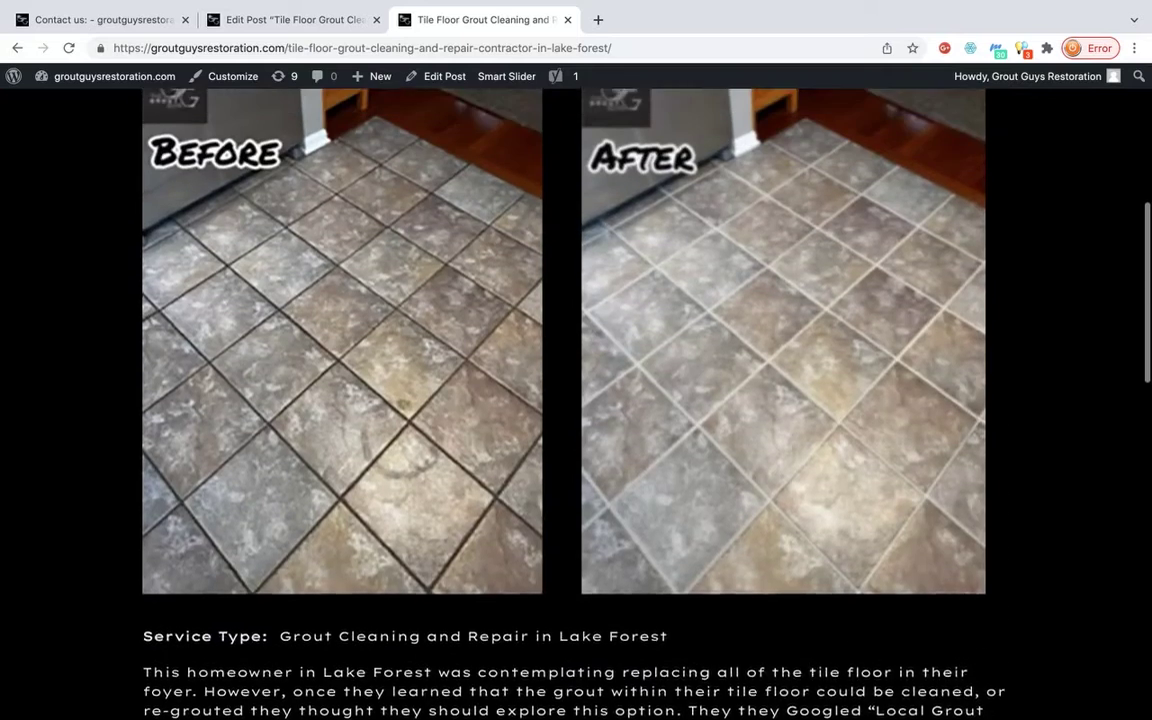
pyautogui.scroll(2, 576, 400)
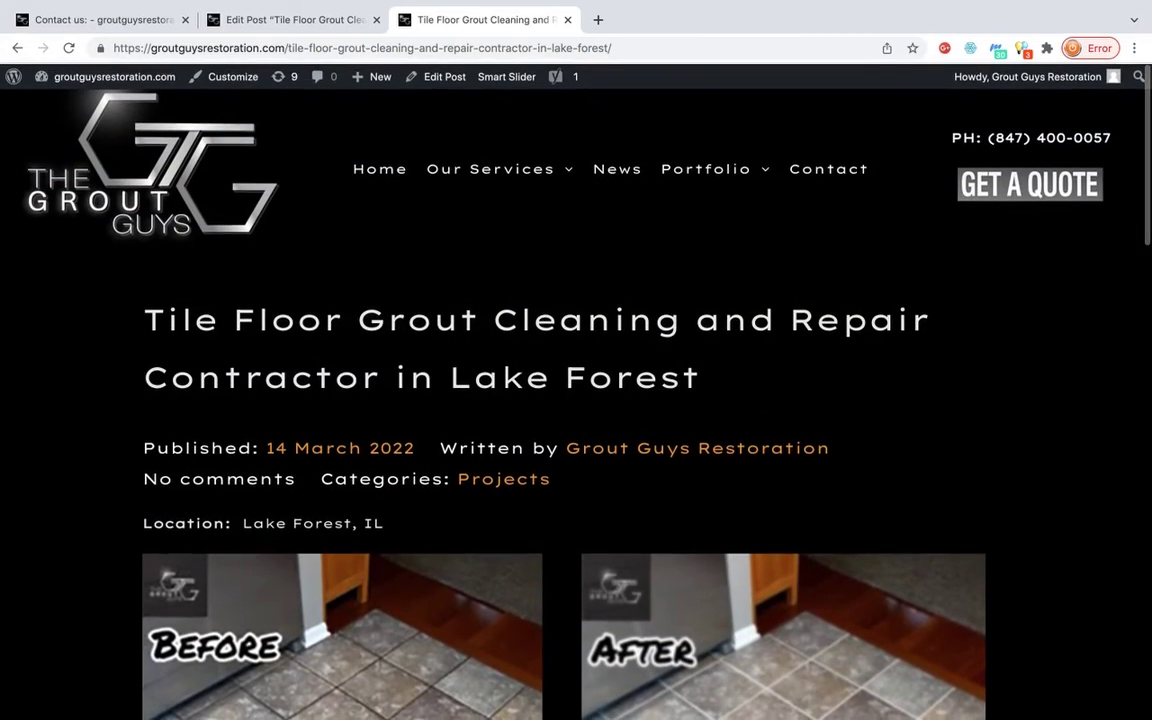
# Return to the live Projects page and examine the Lake Forest entry alongside the Arlington Heights, Gurnee and Vernon Hills entries.
pyautogui.click(729, 234)
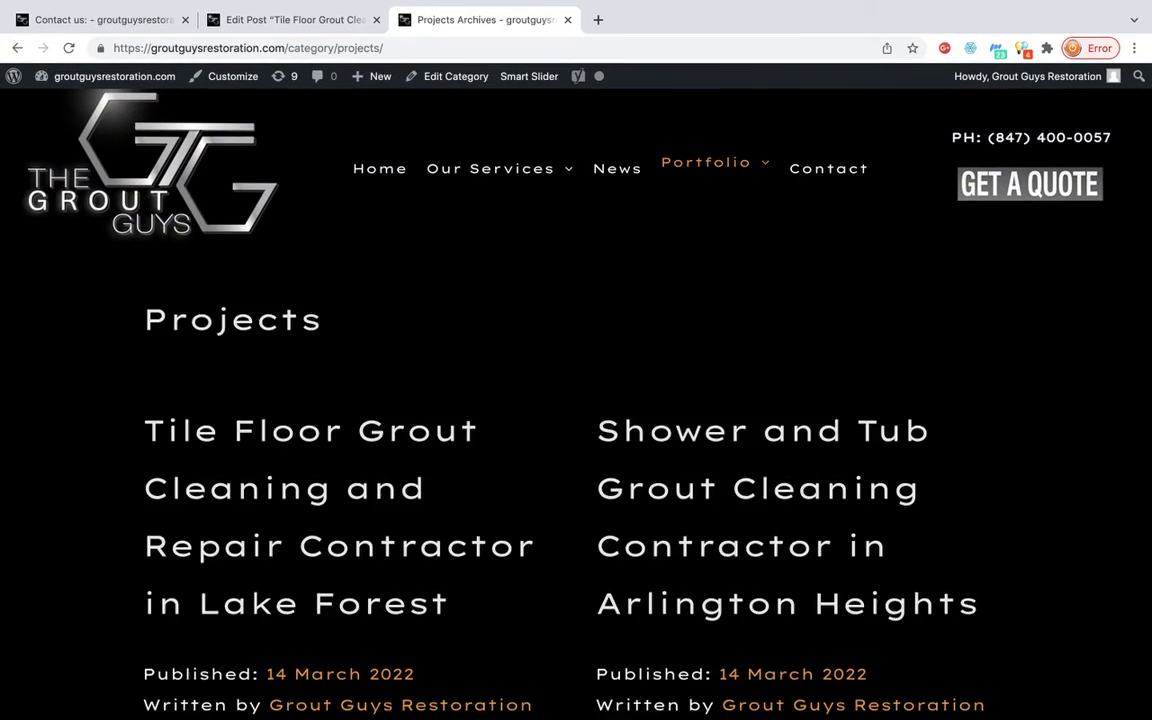
pyautogui.scroll(-2, 729, 300)
pyautogui.scroll(-3, 576, 400)
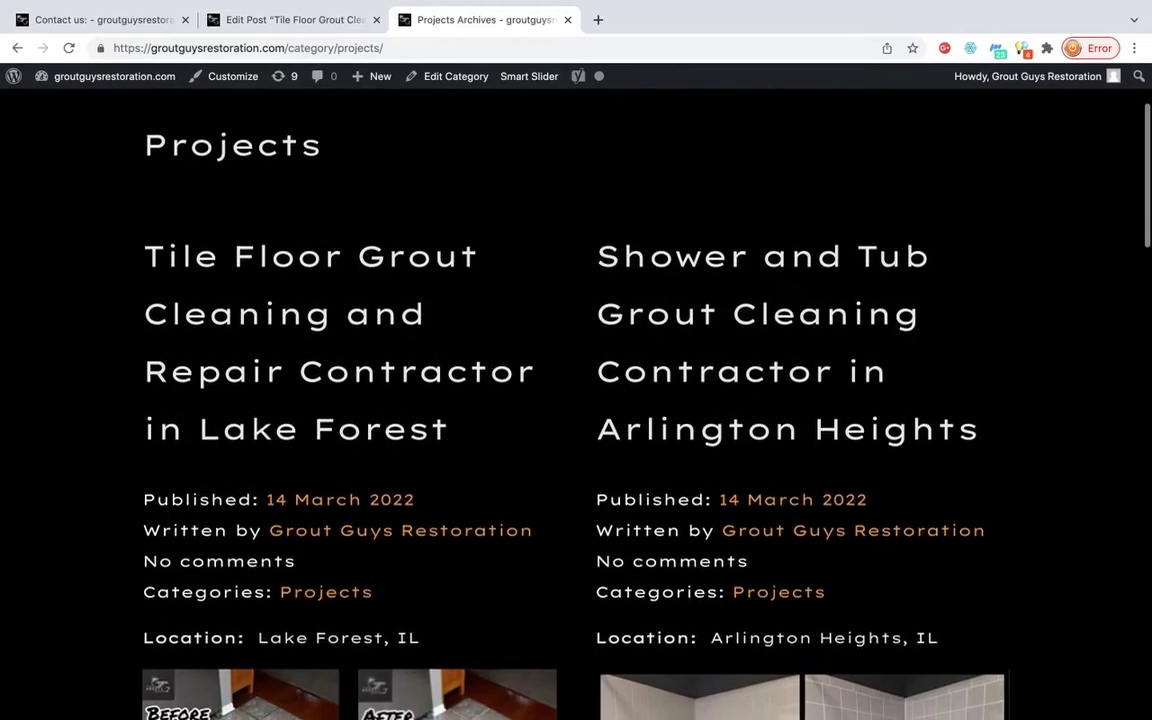
pyautogui.scroll(-4, 576, 400)
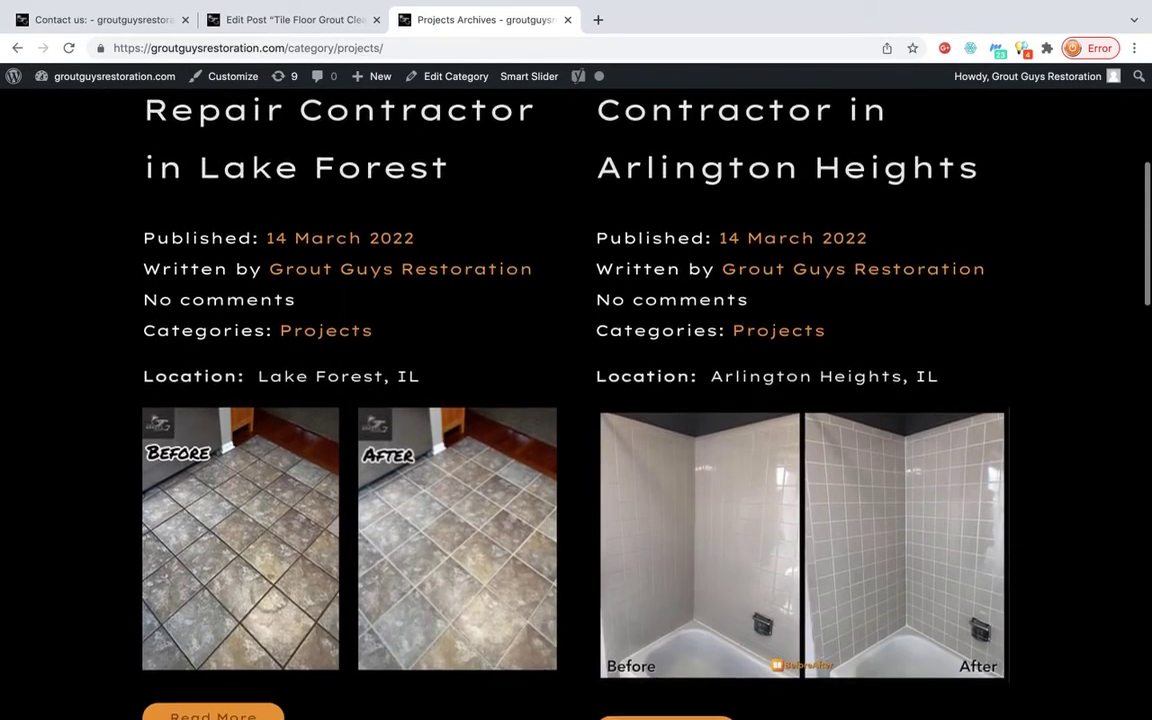
pyautogui.scroll(-4, 666, 410)
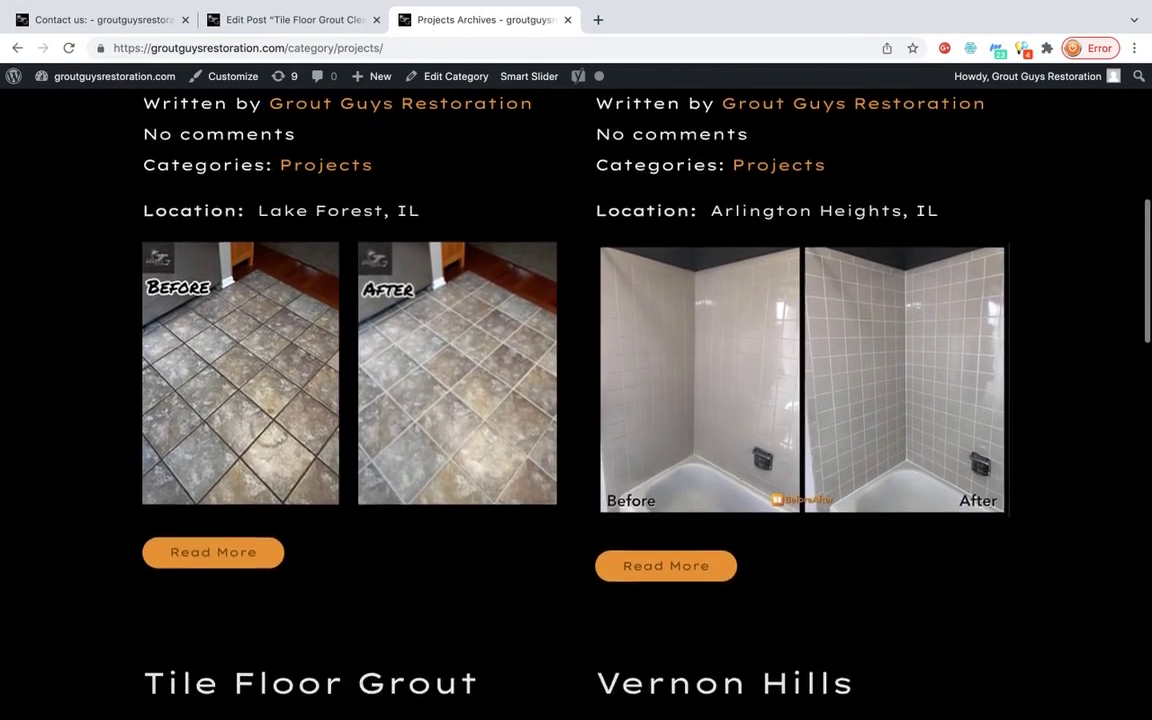
pyautogui.scroll(-3, 666, 410)
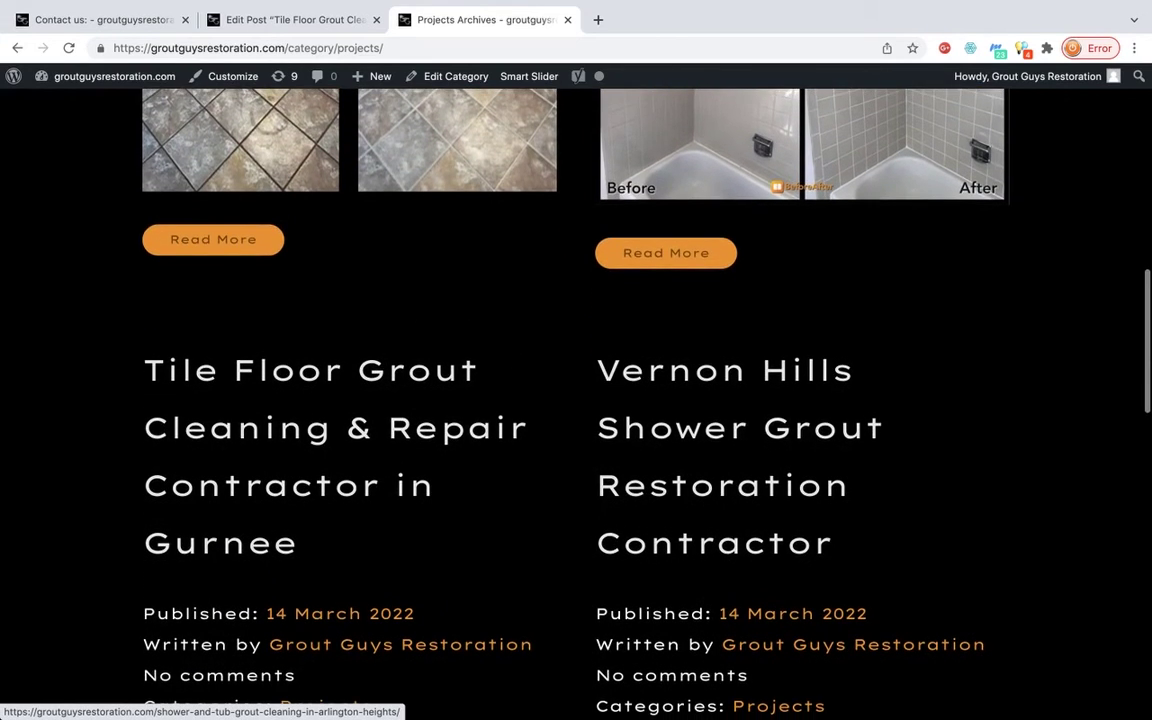
pyautogui.scroll(-2, 576, 400)
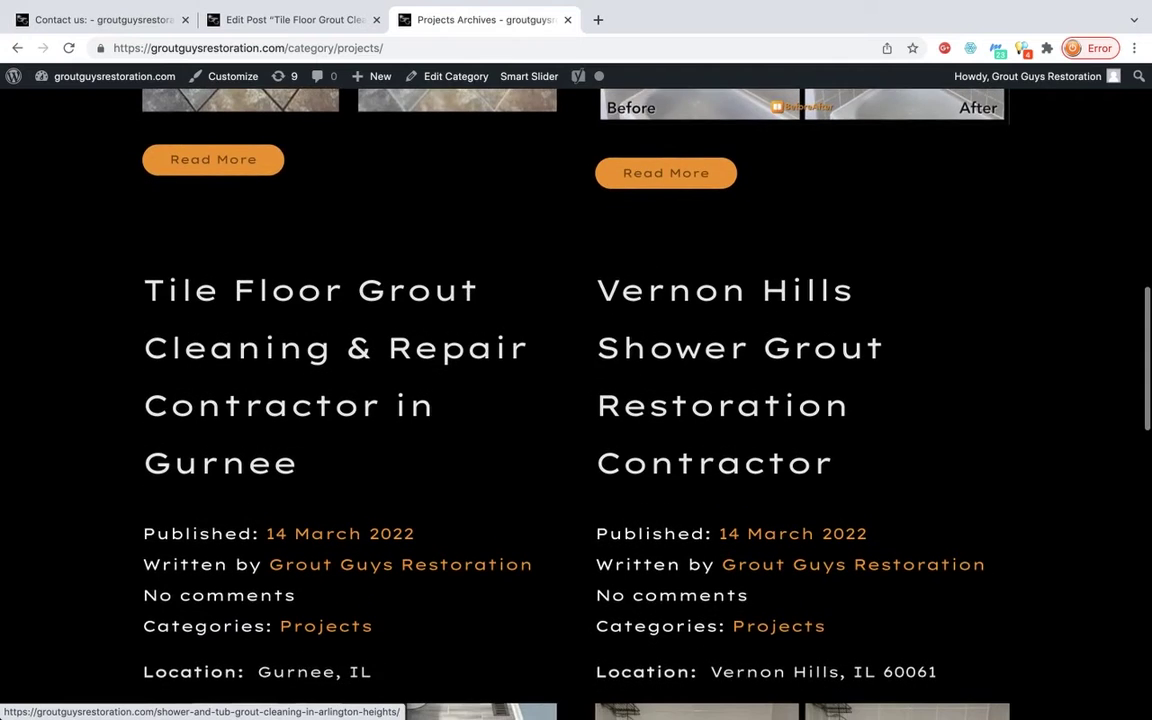
pyautogui.scroll(-1, 576, 400)
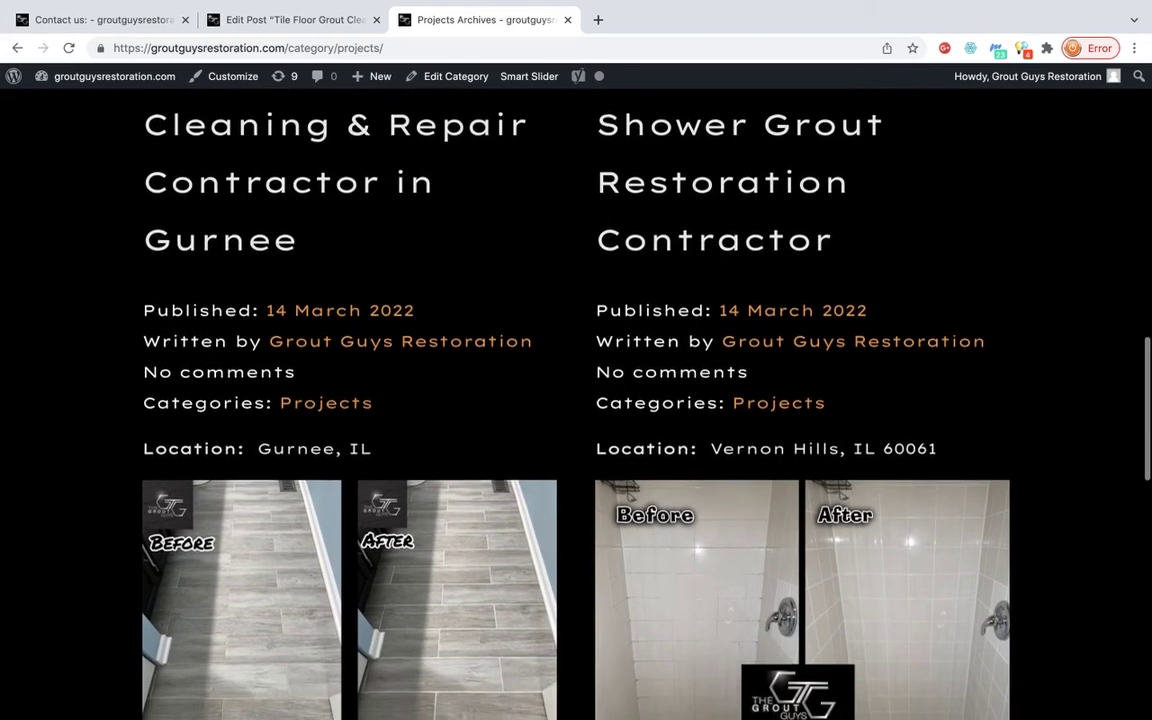
pyautogui.scroll(-1, 576, 400)
pyautogui.scroll(-4, 576, 400)
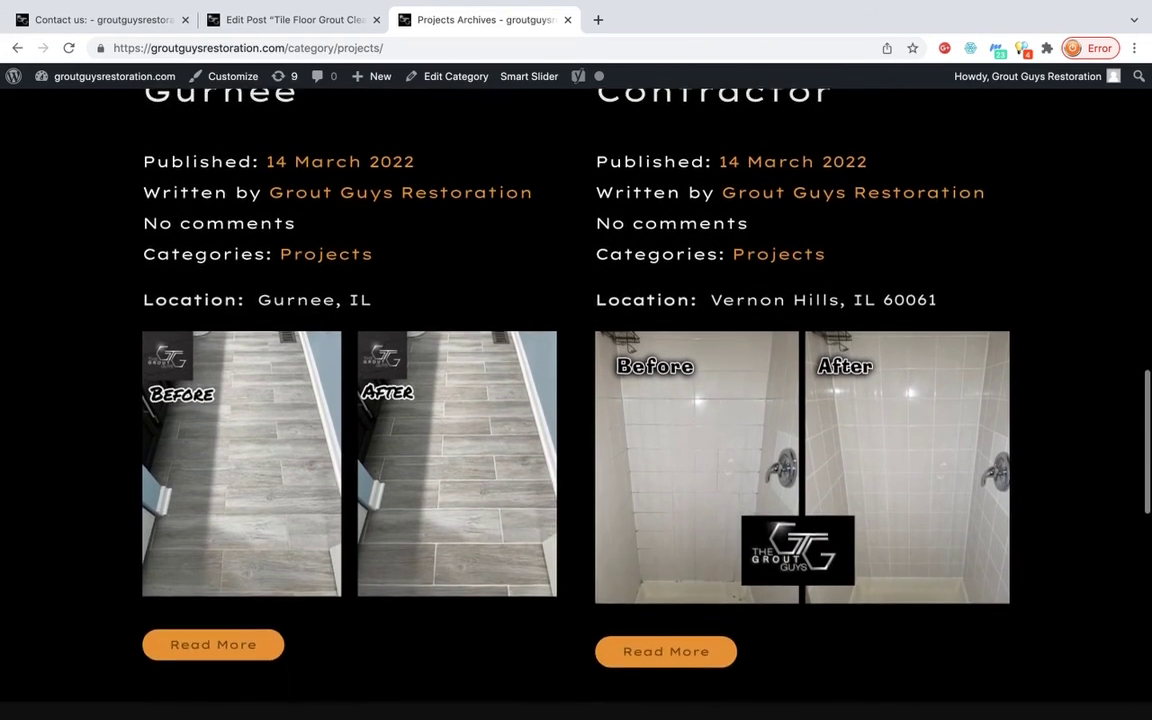